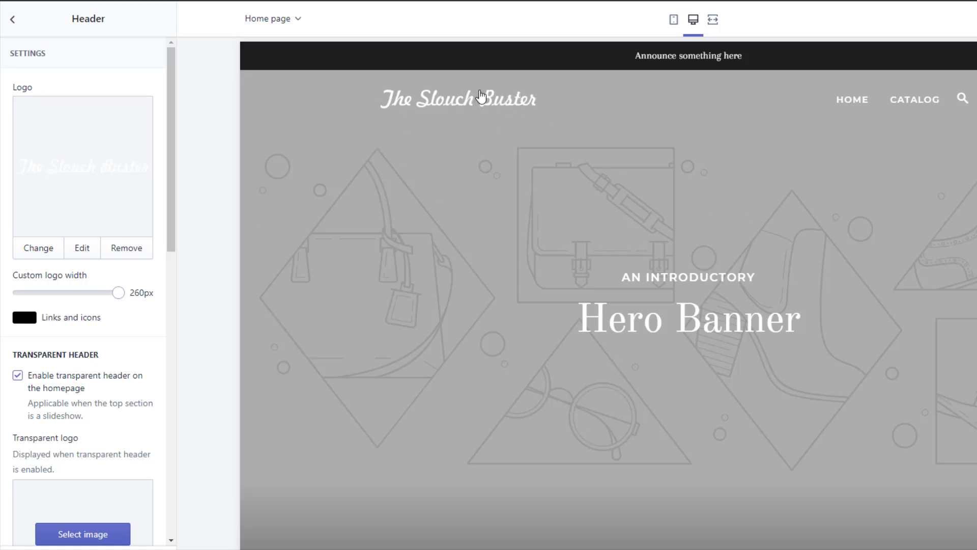
Step: Check the home page in the mobile preview, return to the desktop preview and leave the color settings
left_click(673, 21)
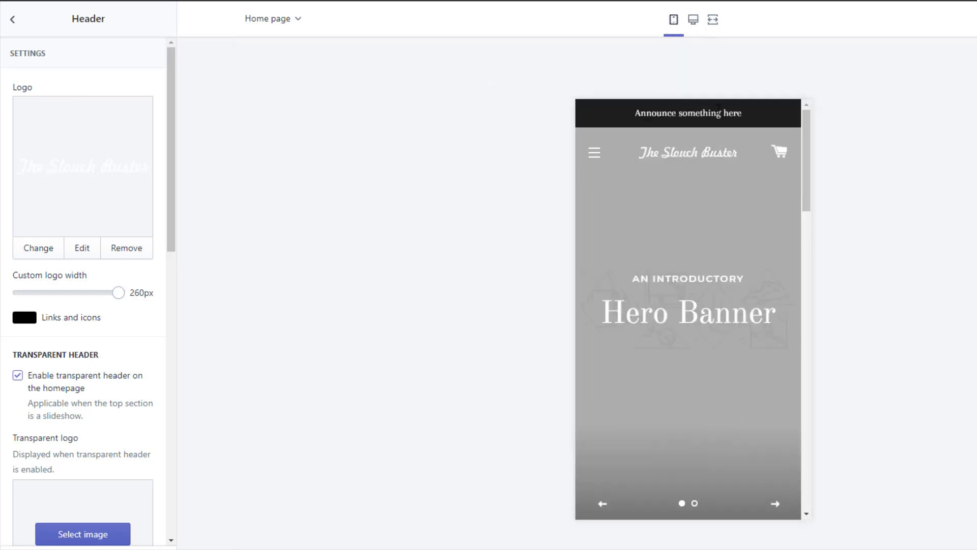
left_click(693, 20)
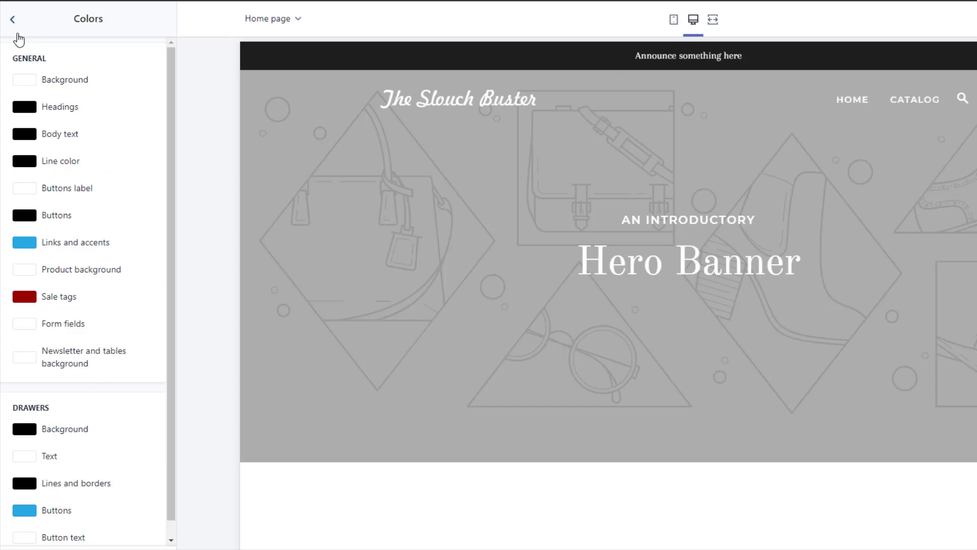
left_click(15, 26)
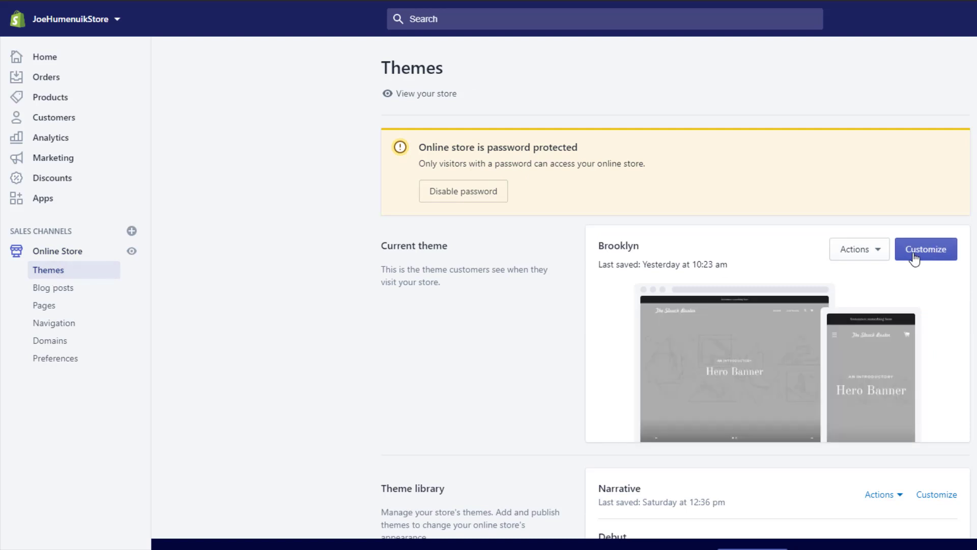
Step: Open the Brooklyn theme for customizing and remove the second slide from the home page slideshow
left_click(915, 259)
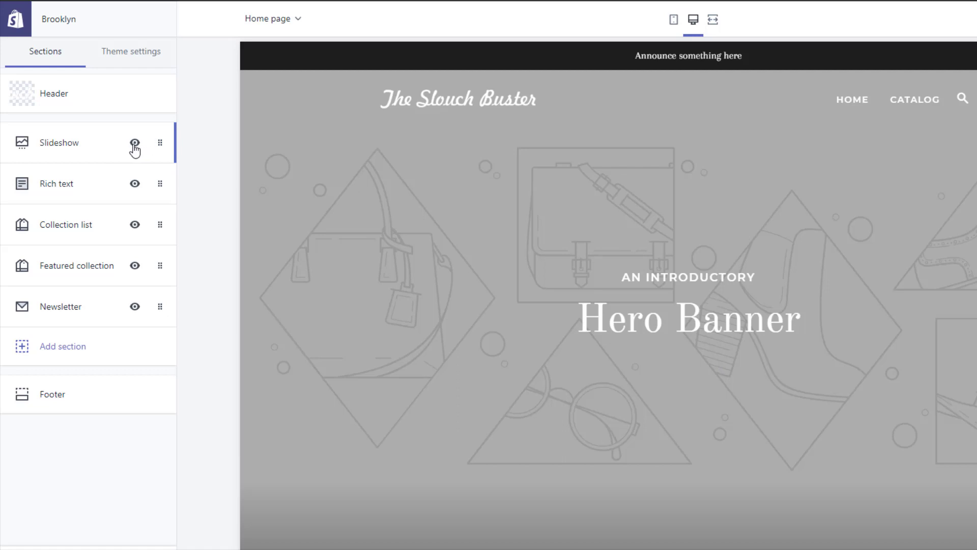
left_click(87, 145)
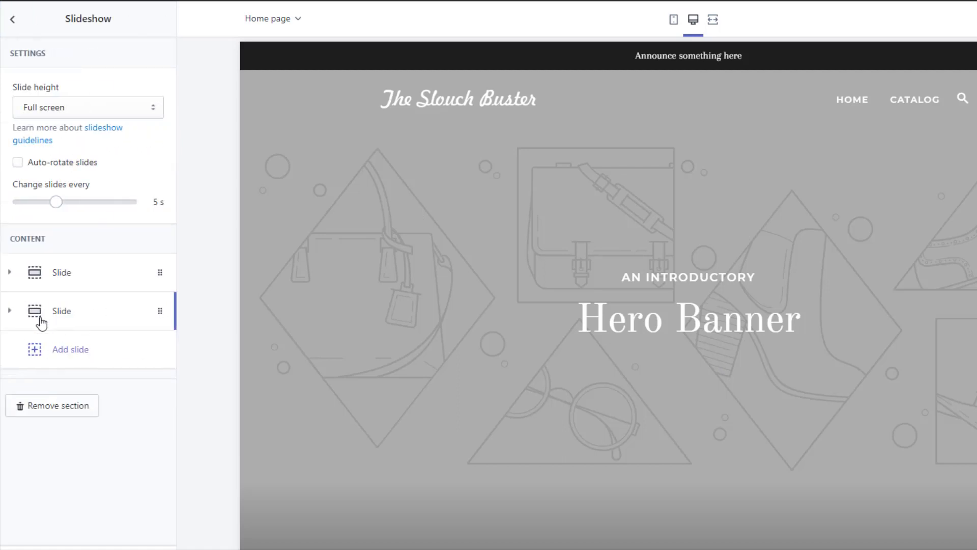
left_click(10, 312)
scroll(77, 417, "down", 4)
scroll(76, 418, "down", 7)
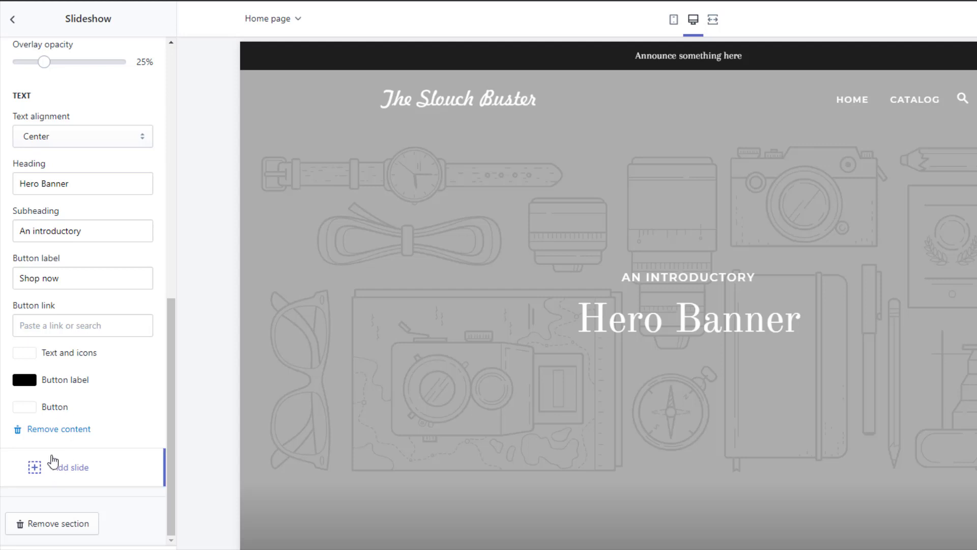
left_click(56, 429)
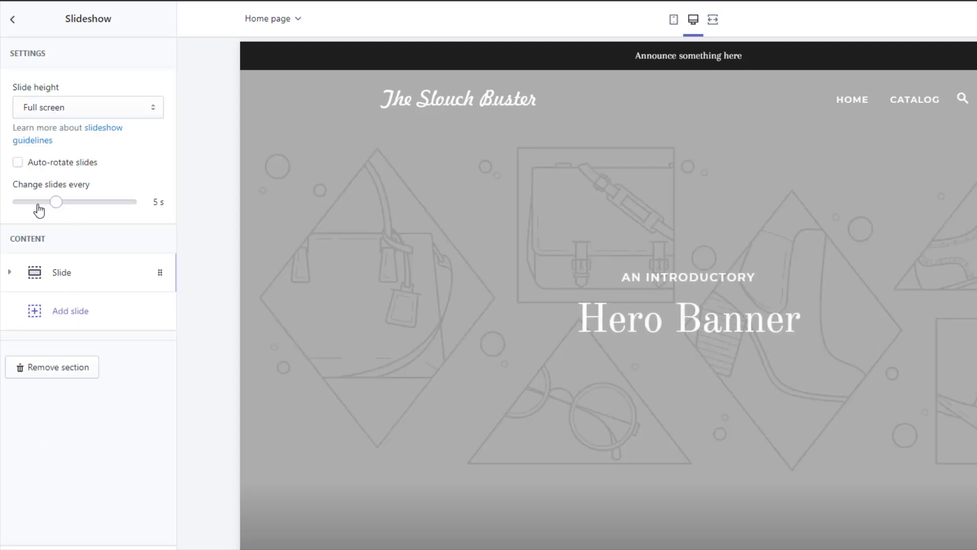
Step: Search the free images for "office" and set the remaining slide's image to the photo of a woman working at a desk
left_click(46, 277)
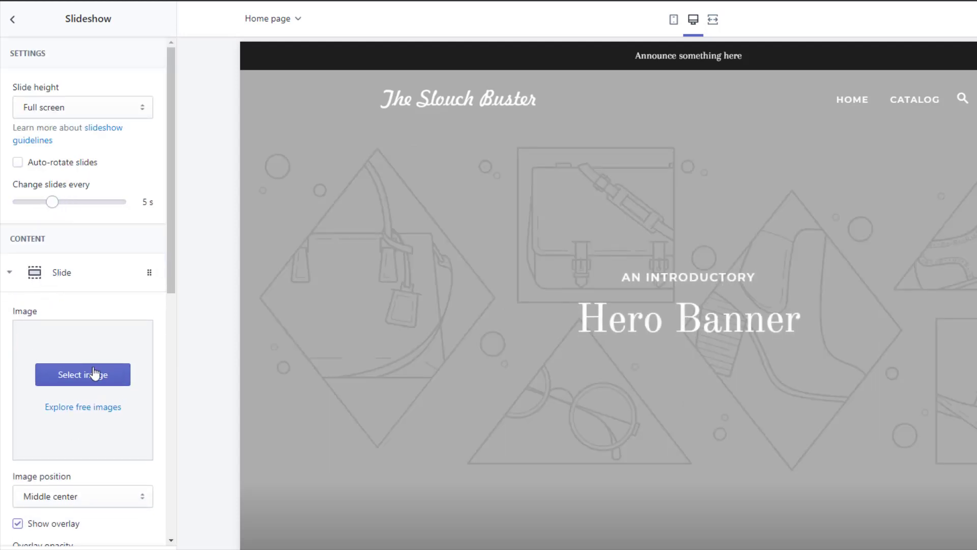
left_click(79, 375)
left_click(143, 53)
left_click(65, 97)
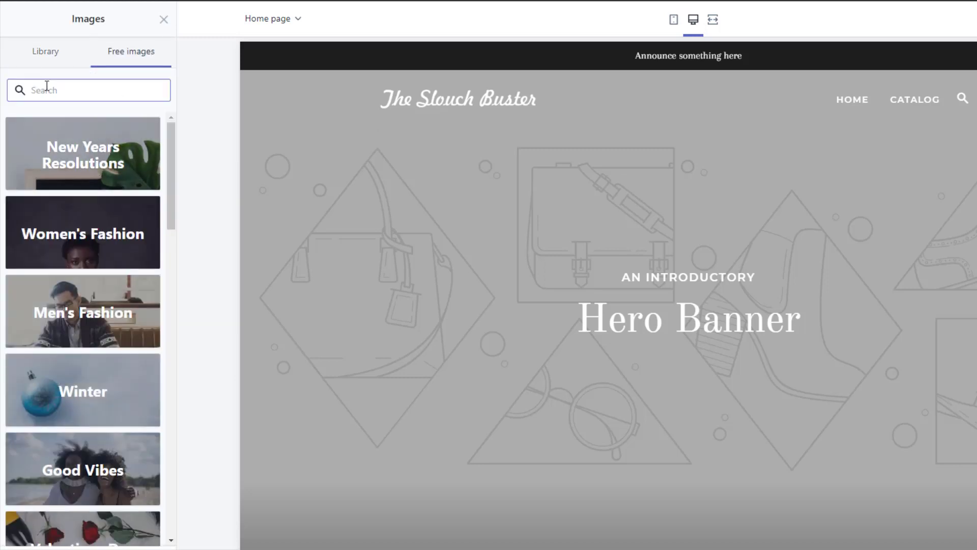
type("office")
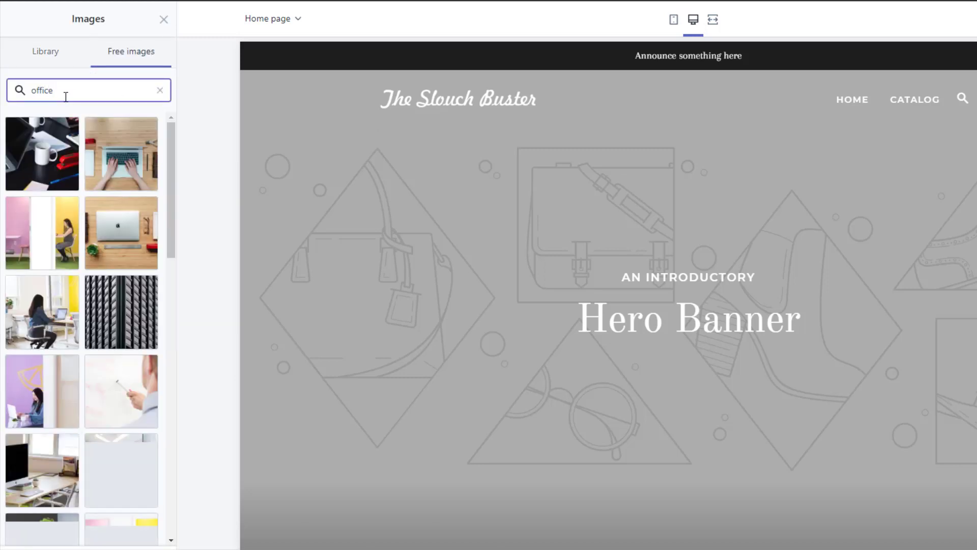
left_click(36, 331)
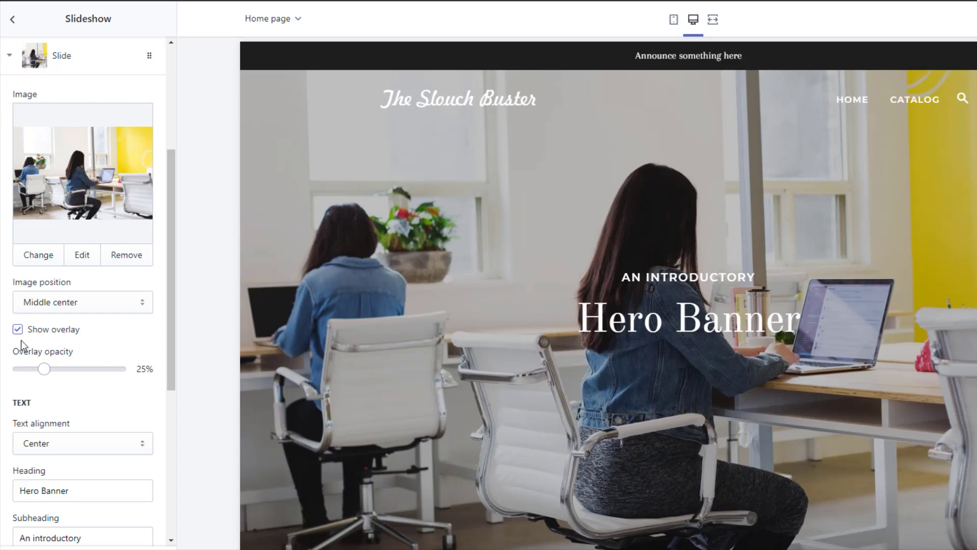
Step: Clear the slide's heading and subheading, and check the banner in the mobile preview before returning to desktop
scroll(91, 475, "down", 3)
triple_click(66, 365)
key("BackSpace")
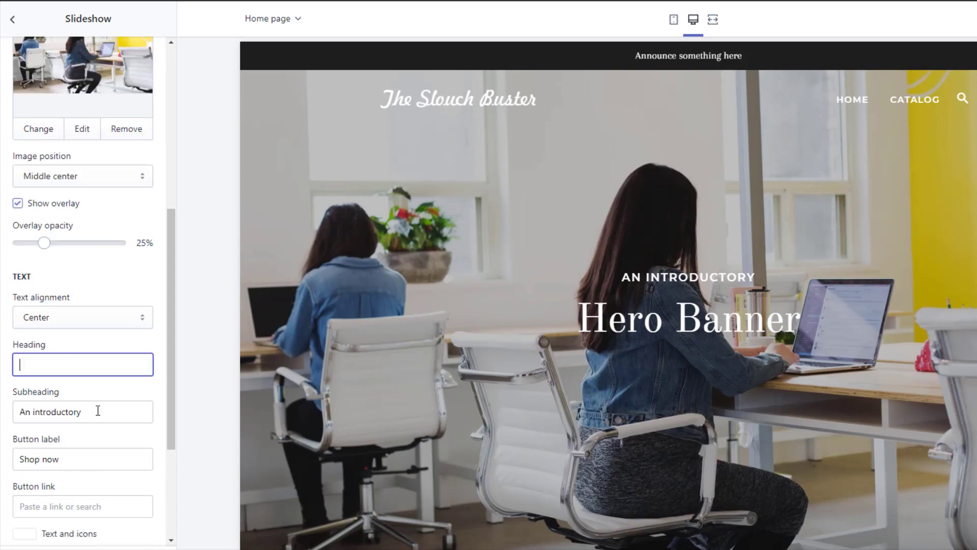
triple_click(98, 411)
key("BackSpace")
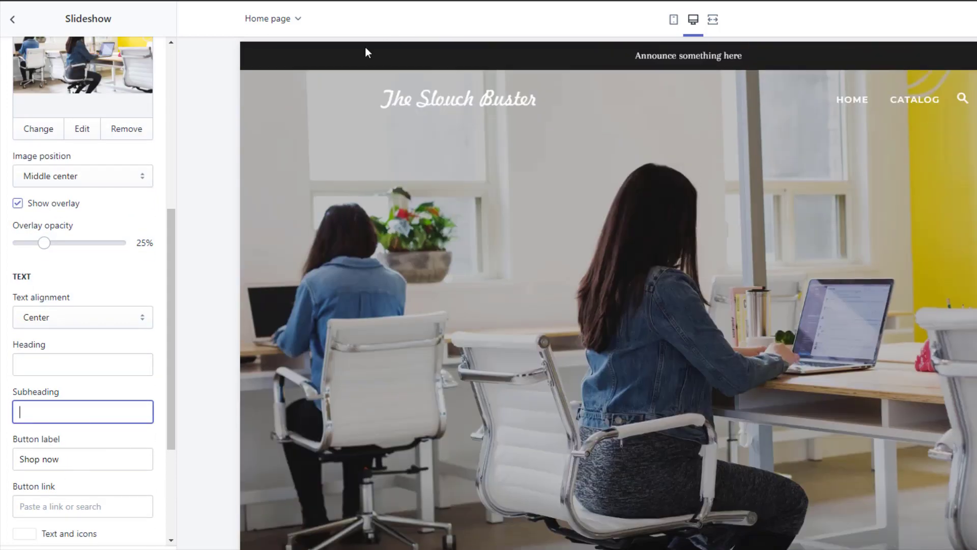
left_click(673, 19)
left_click(693, 20)
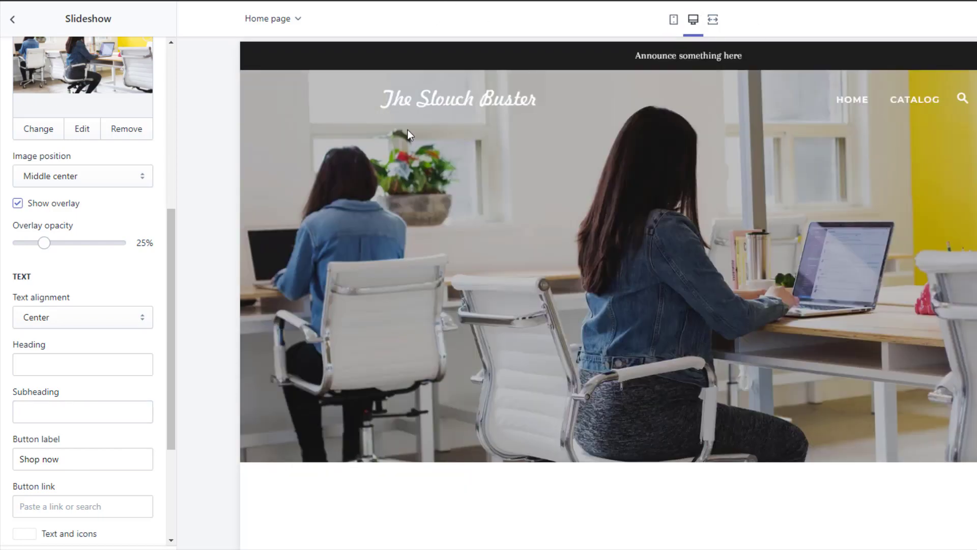
Step: Remove the Collection list and Featured collection sections from the home page
scroll(557, 234, "down", 5)
left_click(13, 19)
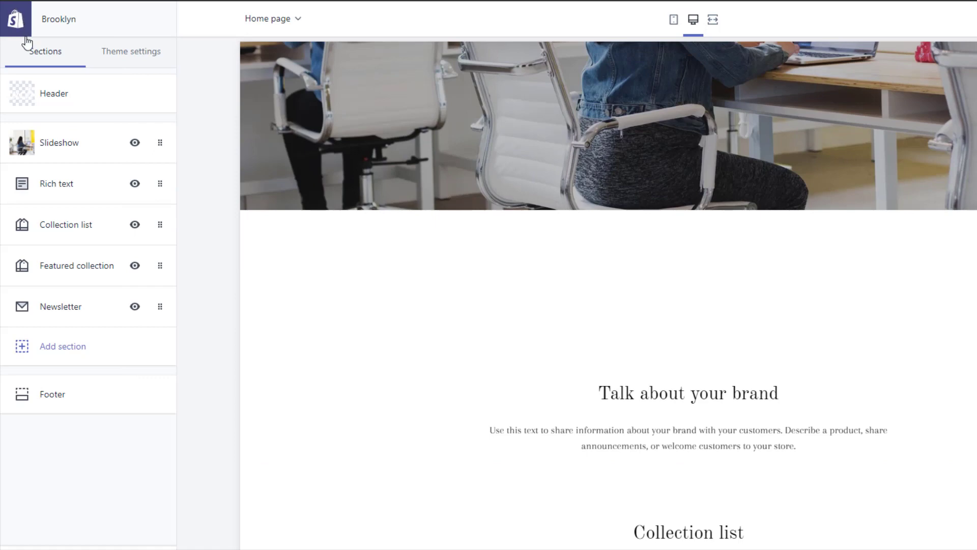
left_click(89, 230)
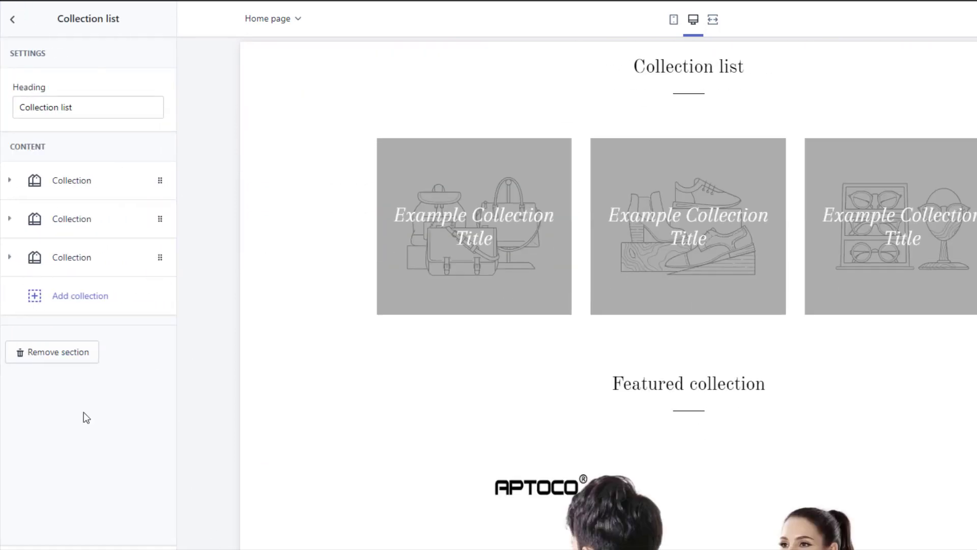
left_click(69, 362)
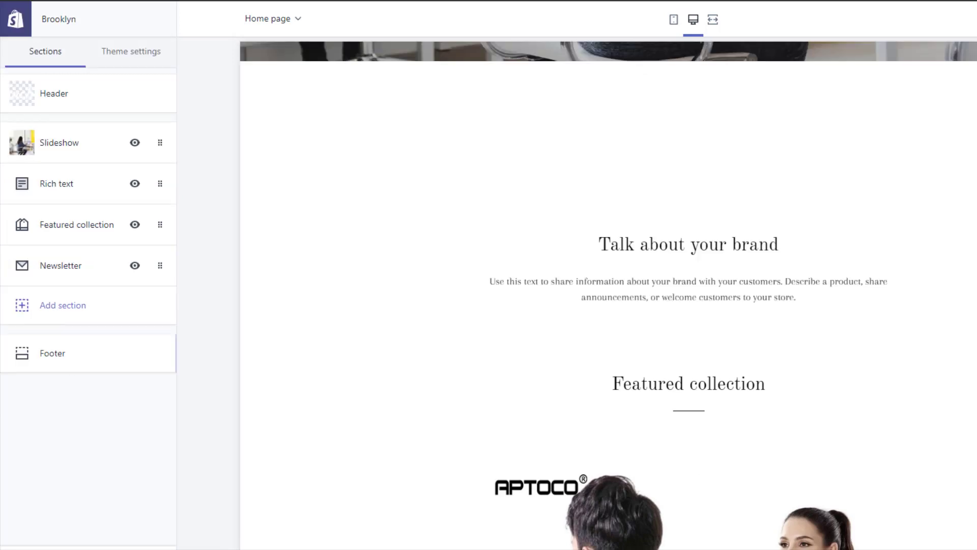
left_click(74, 224)
left_click(66, 313)
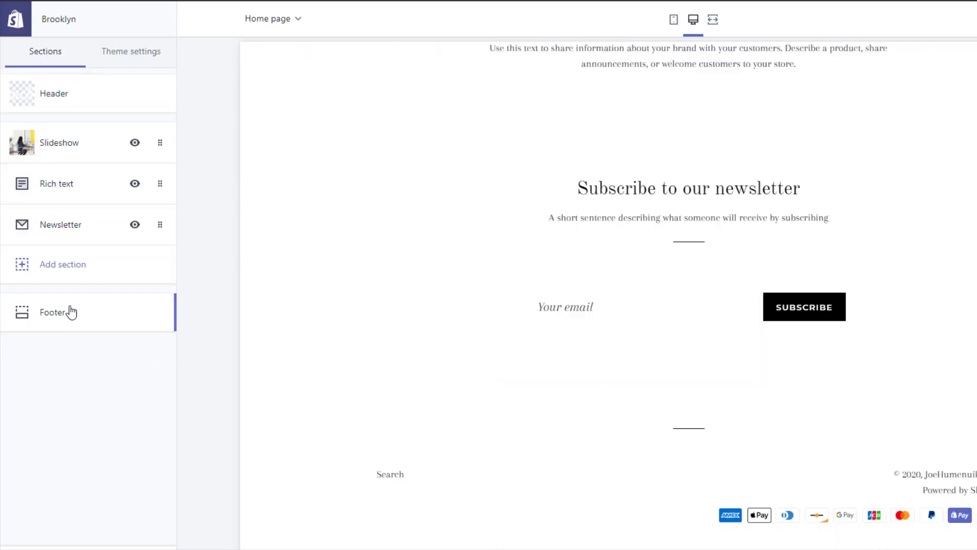
Step: Add a Featured product section to the home page and place it directly below the Slideshow
left_click(56, 271)
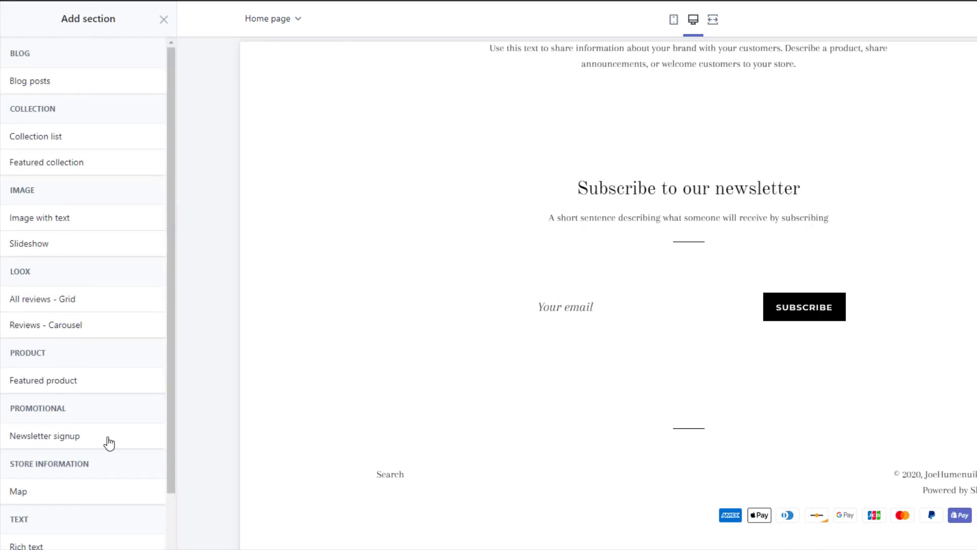
mouse_move(72, 383)
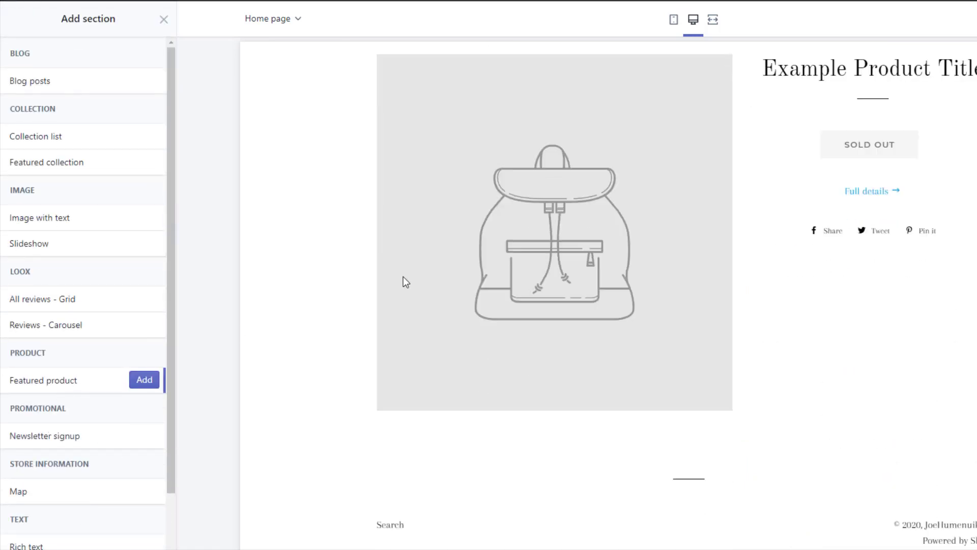
left_click(145, 380)
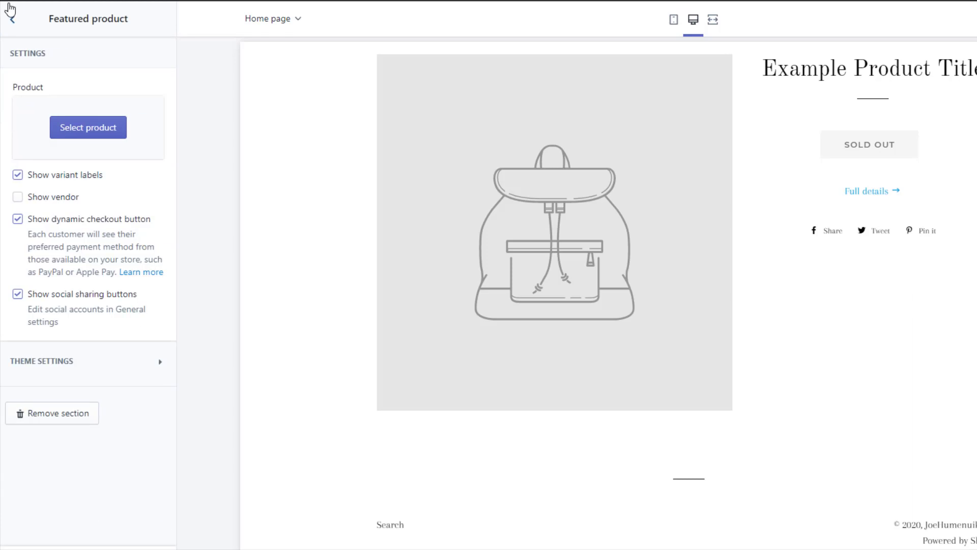
left_click(12, 21)
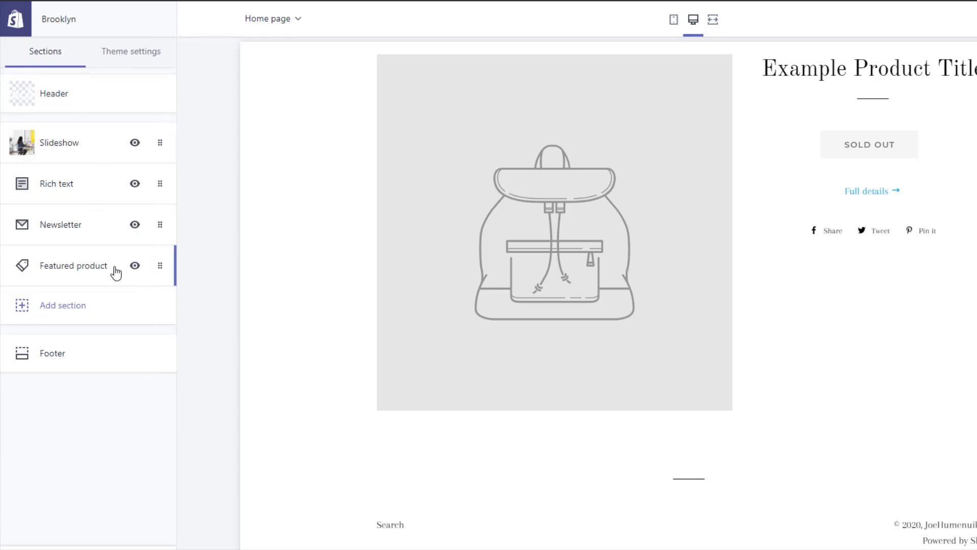
left_click_drag(160, 265, 160, 224)
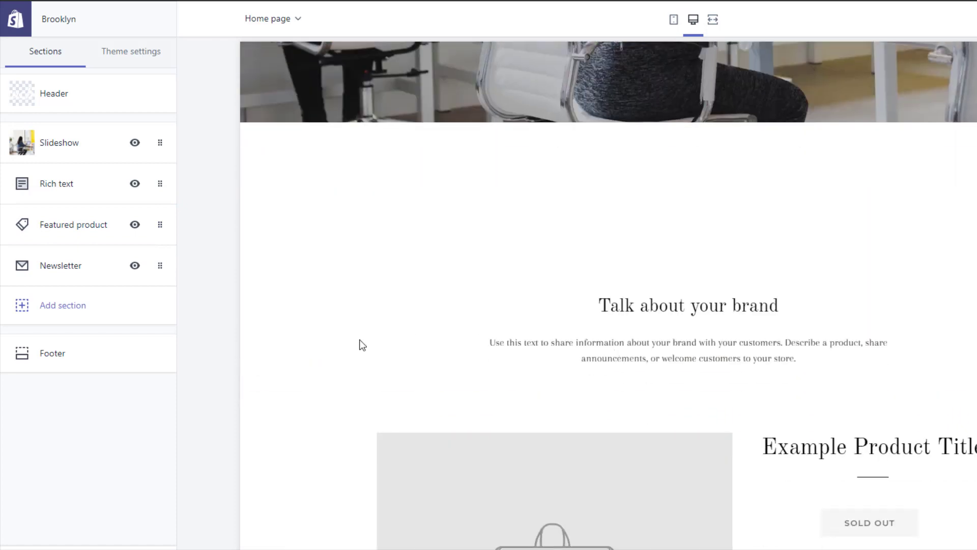
left_click_drag(160, 224, 153, 182)
Step: Add the Loox Reviews - Carousel section and place it between Featured product and Rich text
left_click(59, 316)
scroll(54, 367, "down", 2)
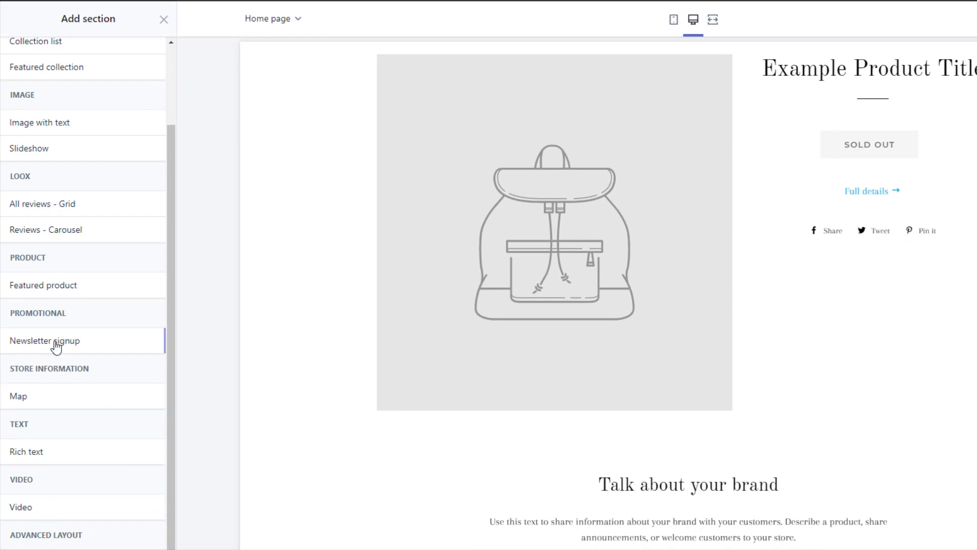
scroll(77, 331, "up", 1)
mouse_move(62, 299)
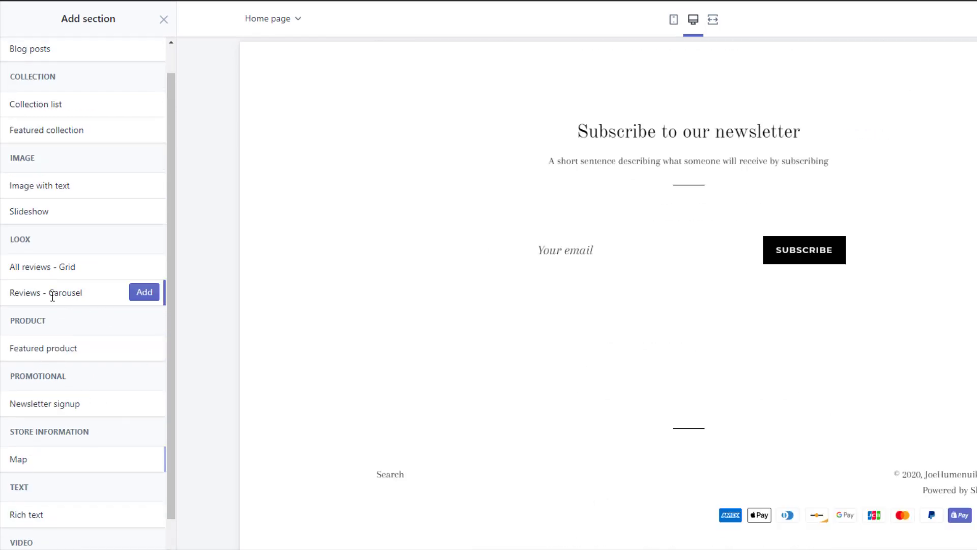
left_click(145, 293)
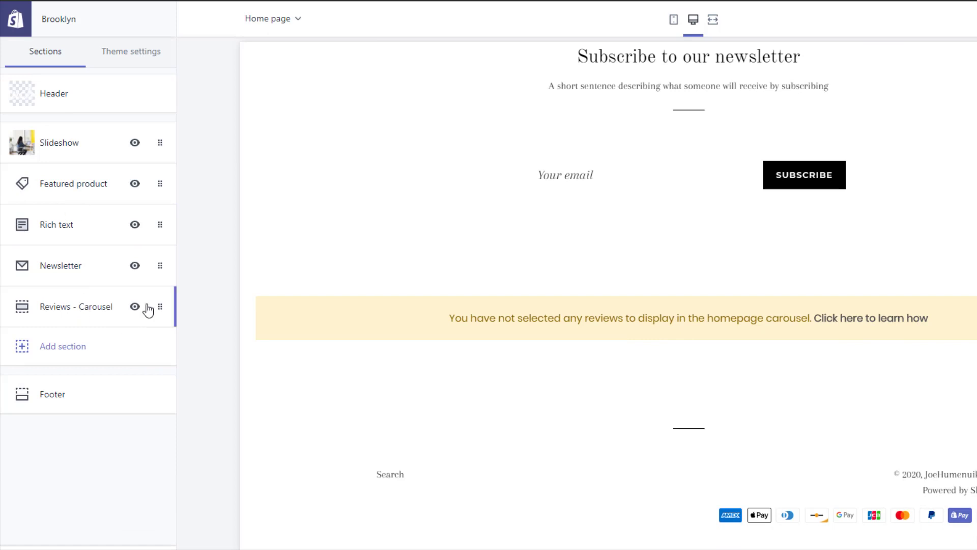
left_click_drag(159, 306, 158, 224)
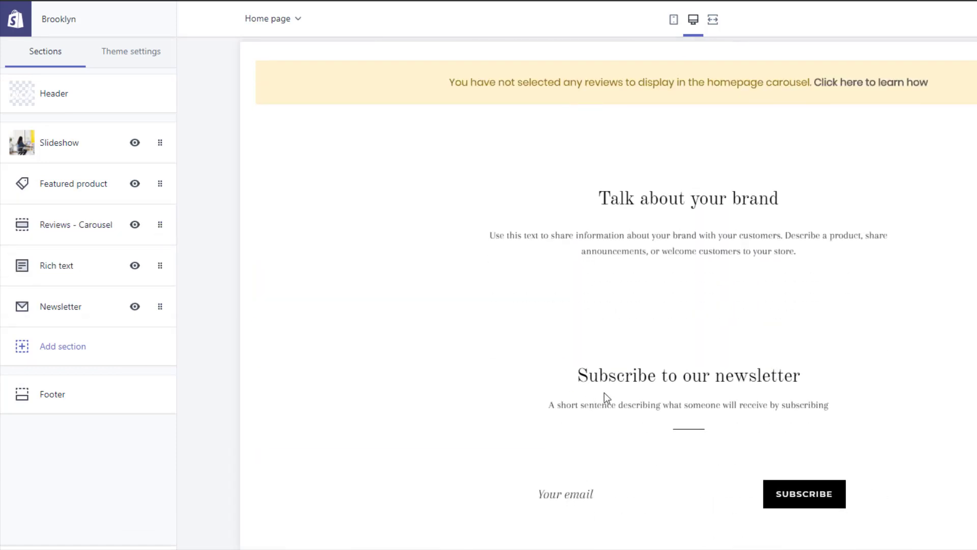
Step: Add an Image with text section to the home page and set its image alignment to Right
left_click(54, 357)
scroll(84, 481, "down", 2)
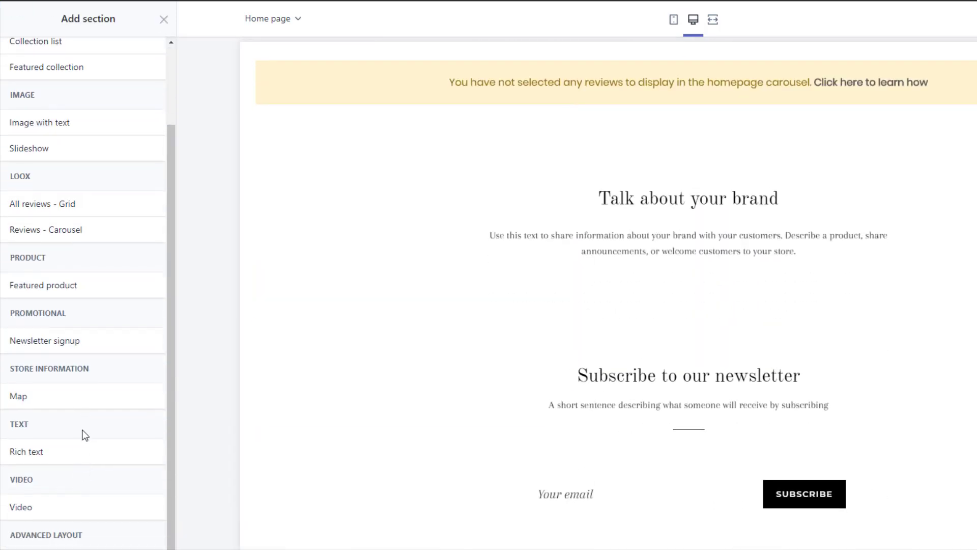
scroll(78, 234, "up", 2)
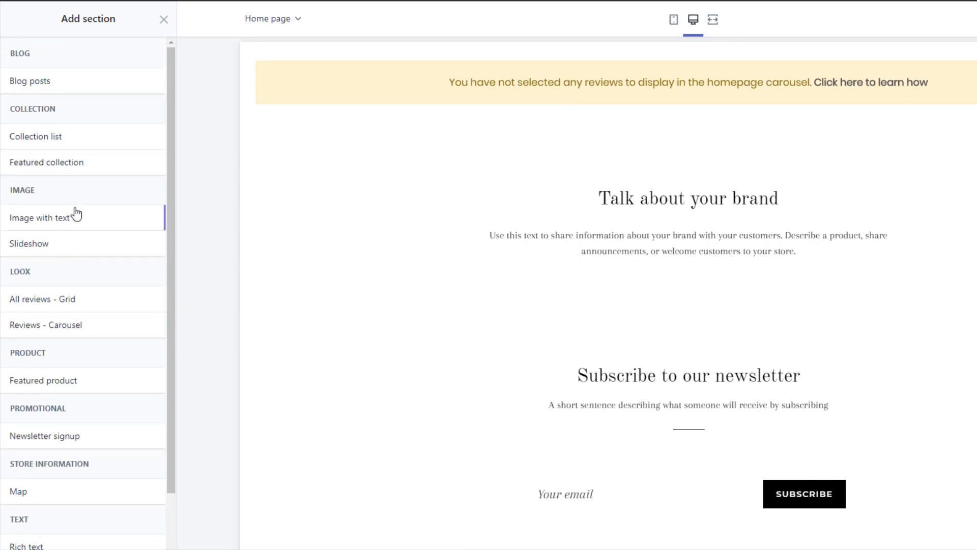
mouse_move(76, 221)
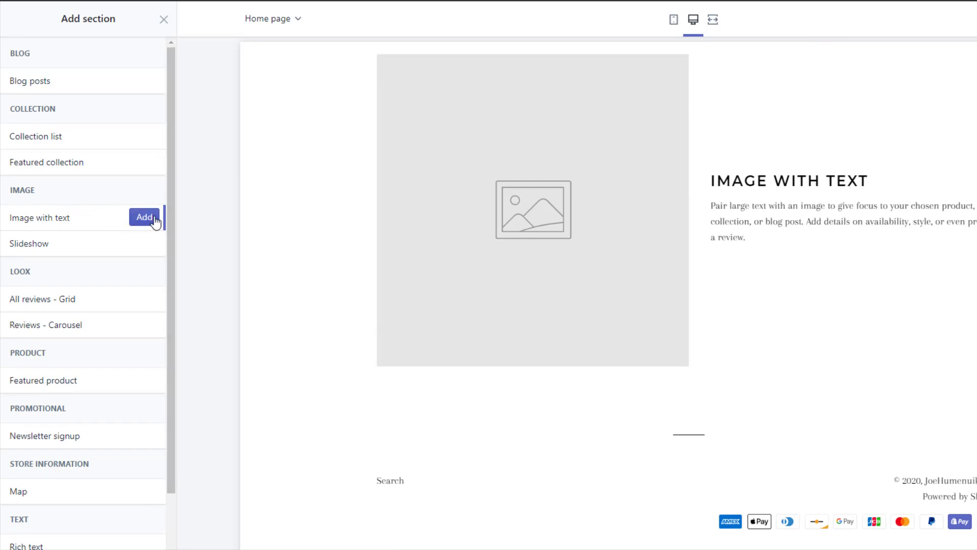
left_click(146, 218)
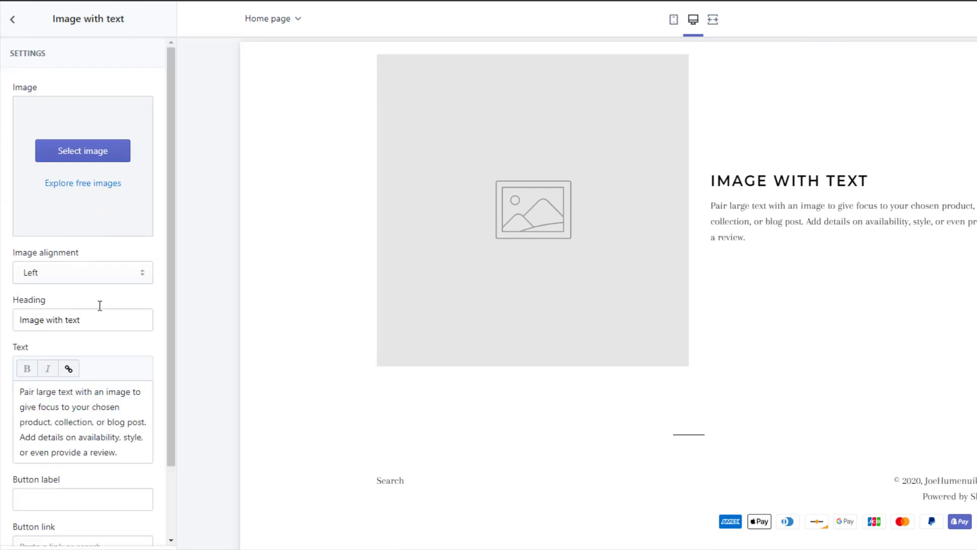
left_click(68, 274)
left_click(55, 303)
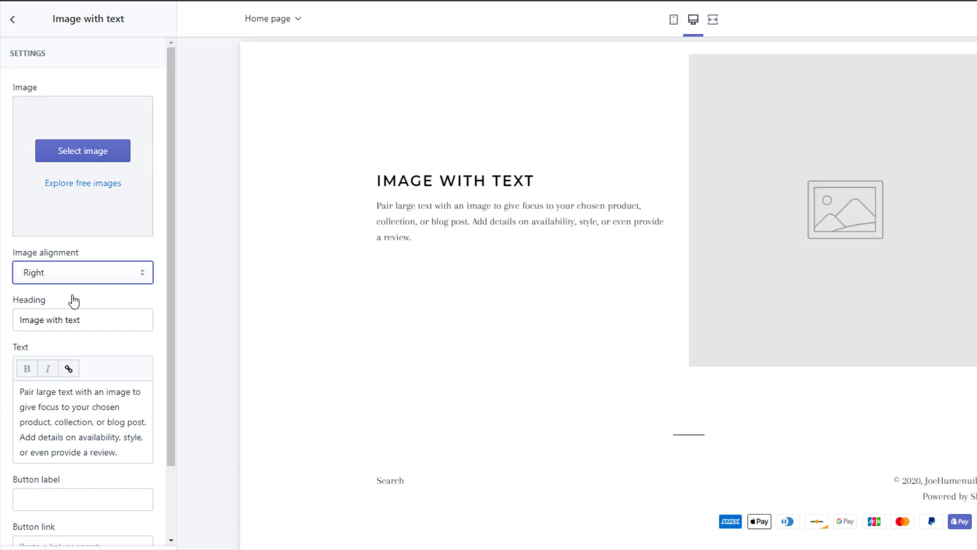
Step: Set the section's image to the library's unlabeled posture comparison picture without the black edge
left_click(72, 149)
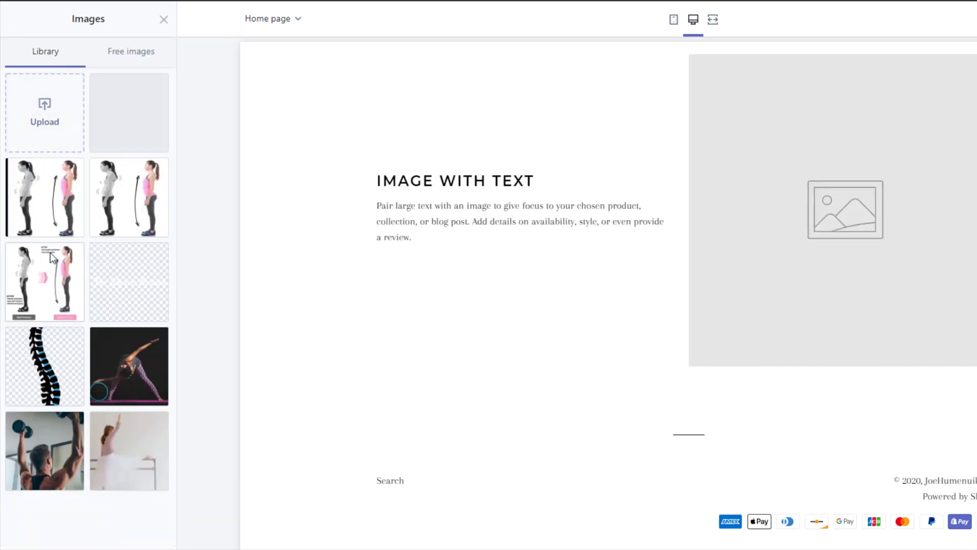
left_click(126, 186)
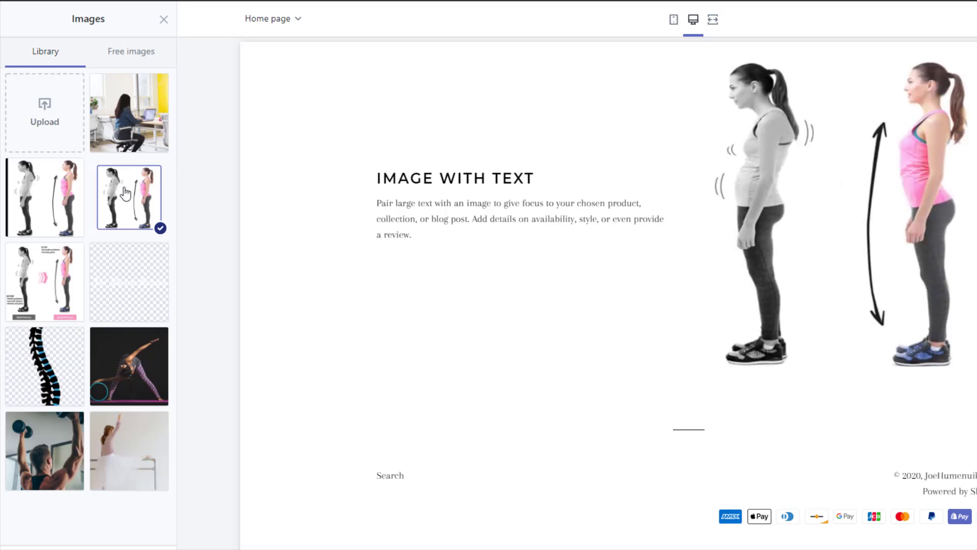
left_click(89, 545)
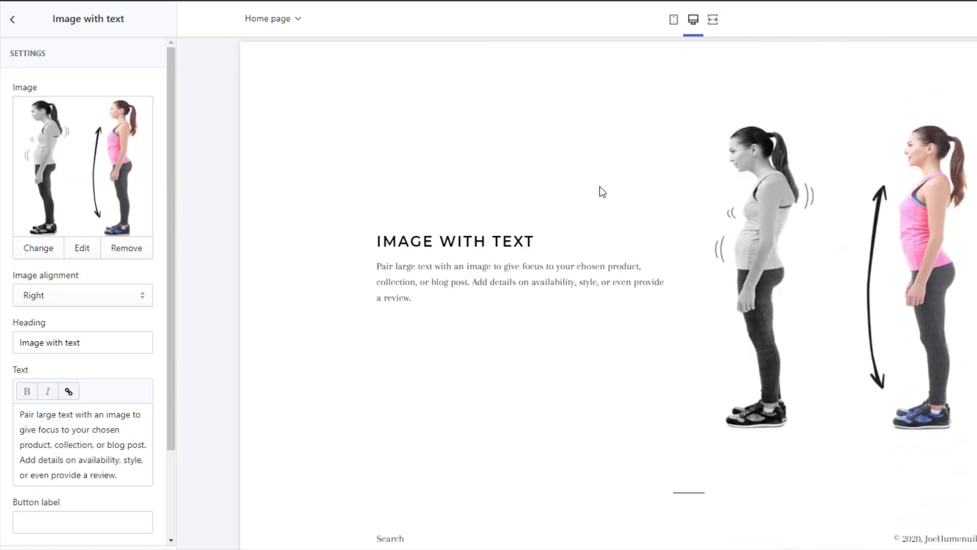
Step: Turn off the announcement bar in the home page's Header section
left_click(13, 20)
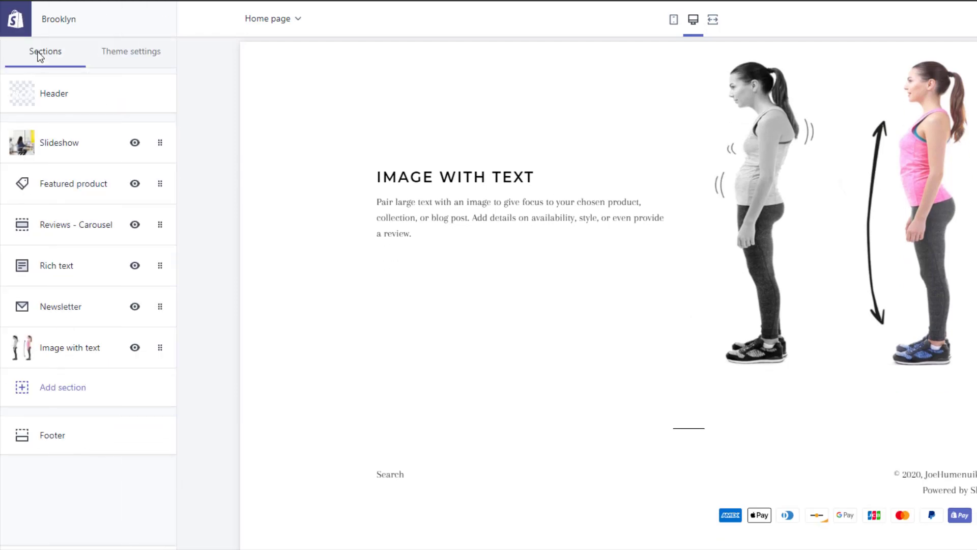
scroll(741, 312, "up", 10)
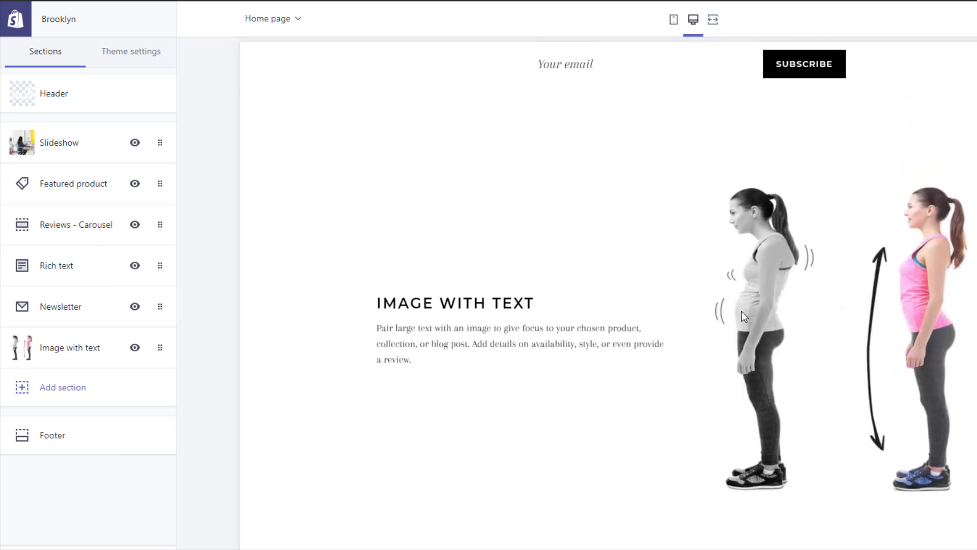
scroll(741, 312, "up", 5)
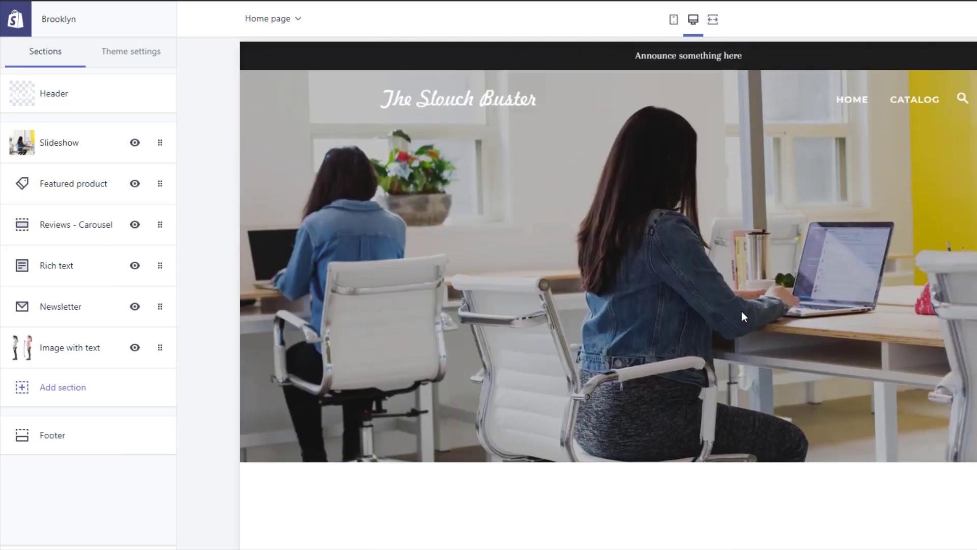
scroll(584, 310, "down", 15)
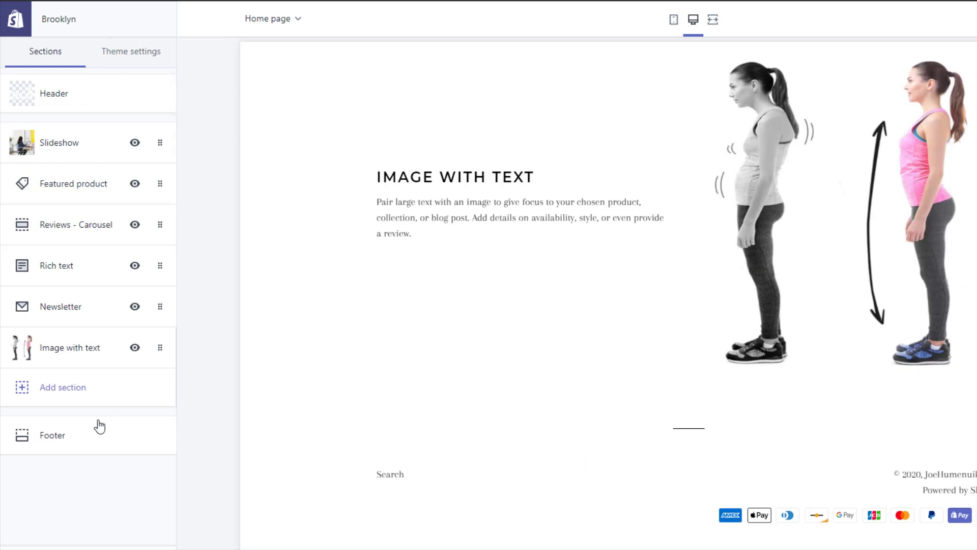
scroll(741, 263, "up", 15)
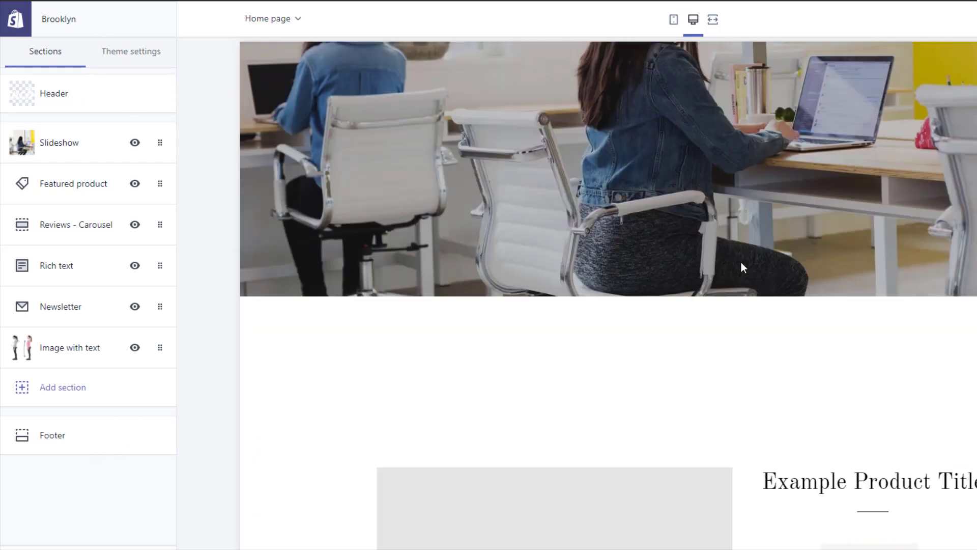
scroll(741, 262, "up", 3)
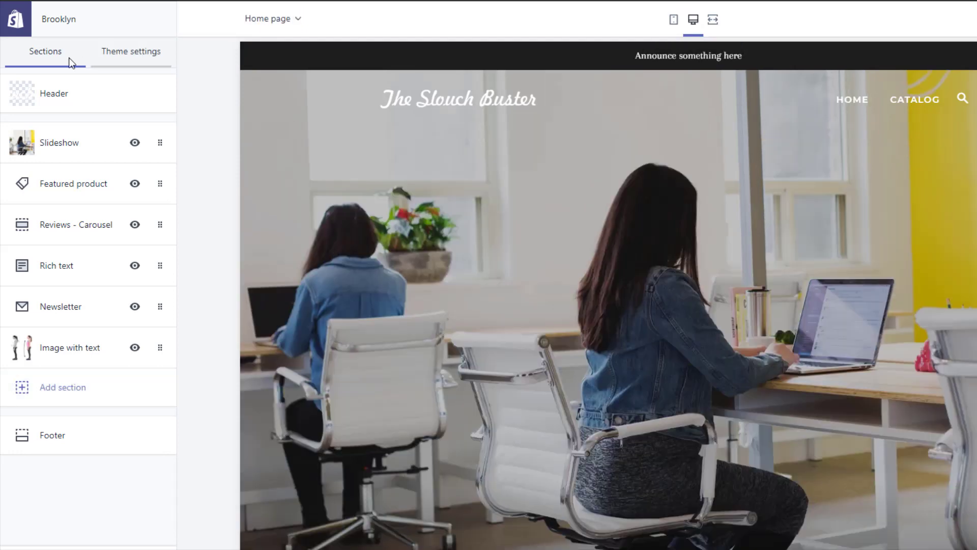
left_click(65, 101)
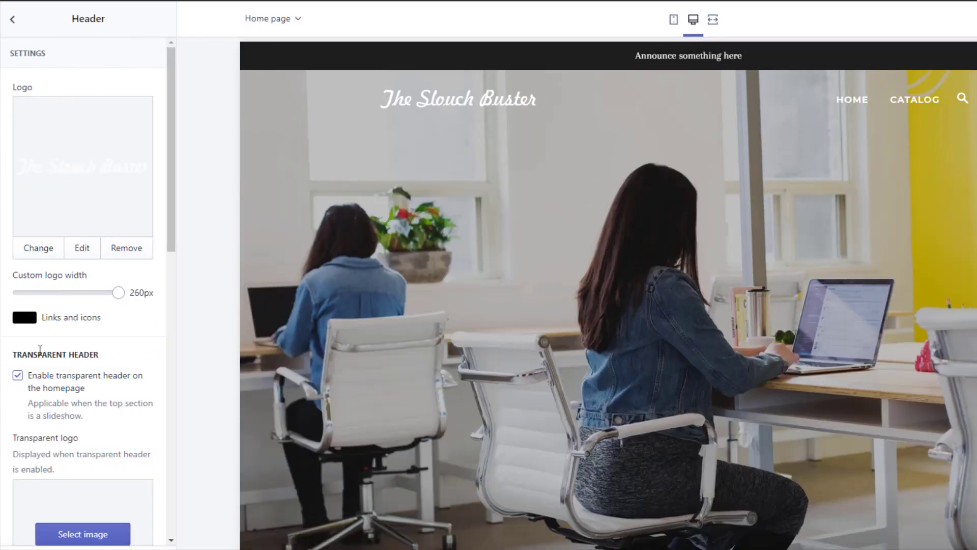
scroll(61, 387, "down", 14)
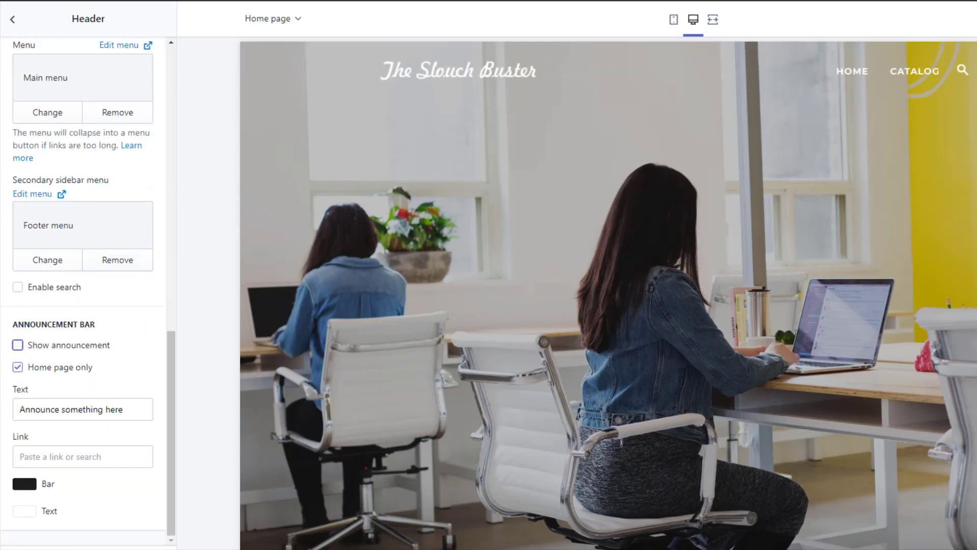
Step: For the product pages, show the quantity picker, enable image zoom and set the Add to cart button size to Large
left_click(298, 19)
left_click(305, 103)
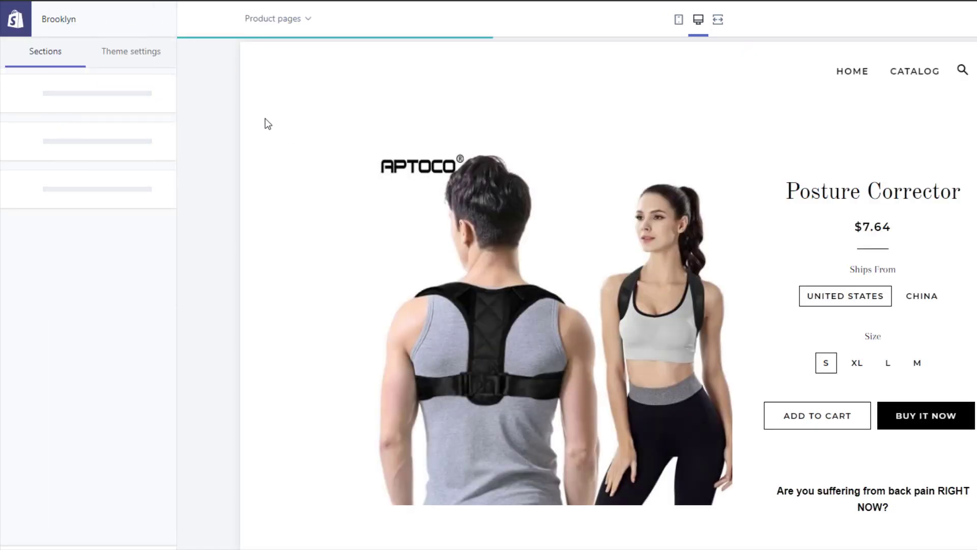
left_click(58, 143)
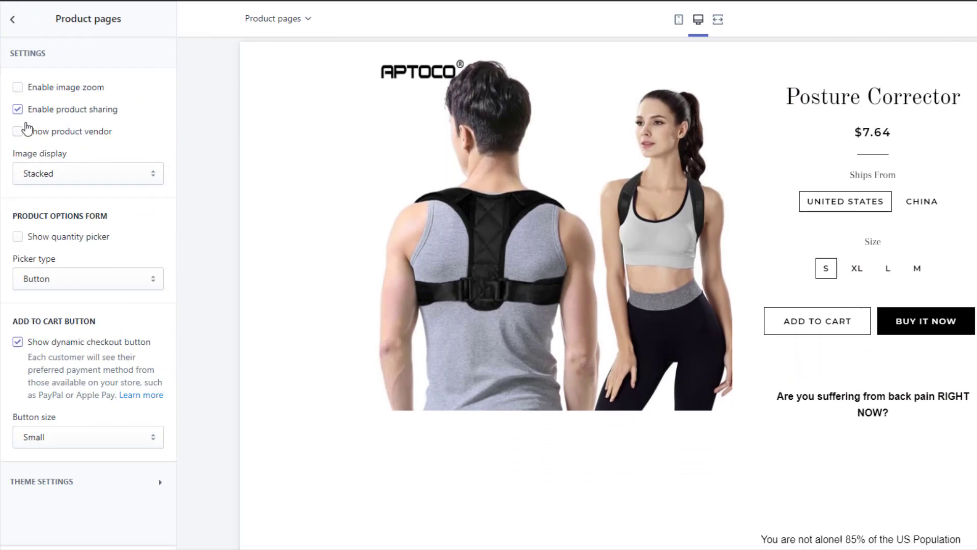
scroll(937, 458, "down", 2)
scroll(938, 458, "down", 10)
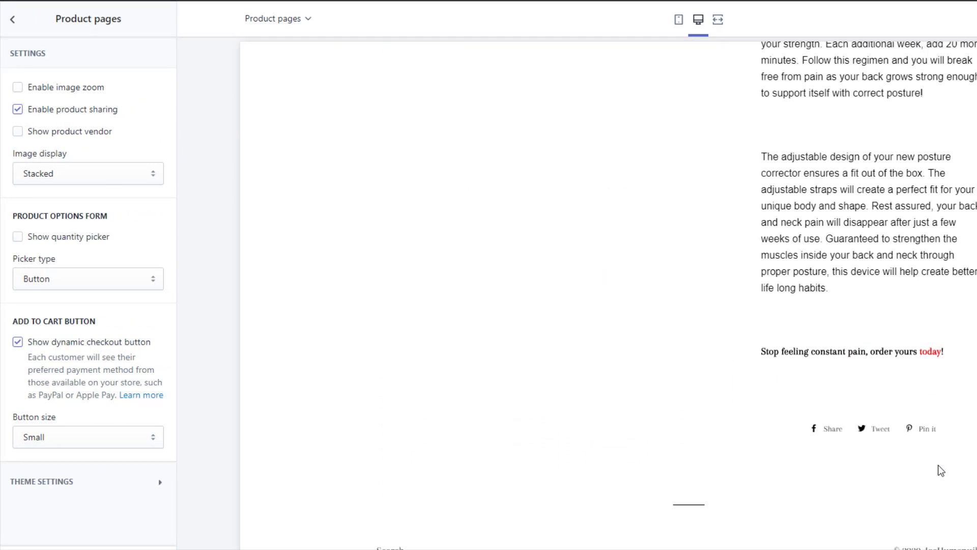
scroll(757, 190, "up", 15)
scroll(754, 183, "up", 3)
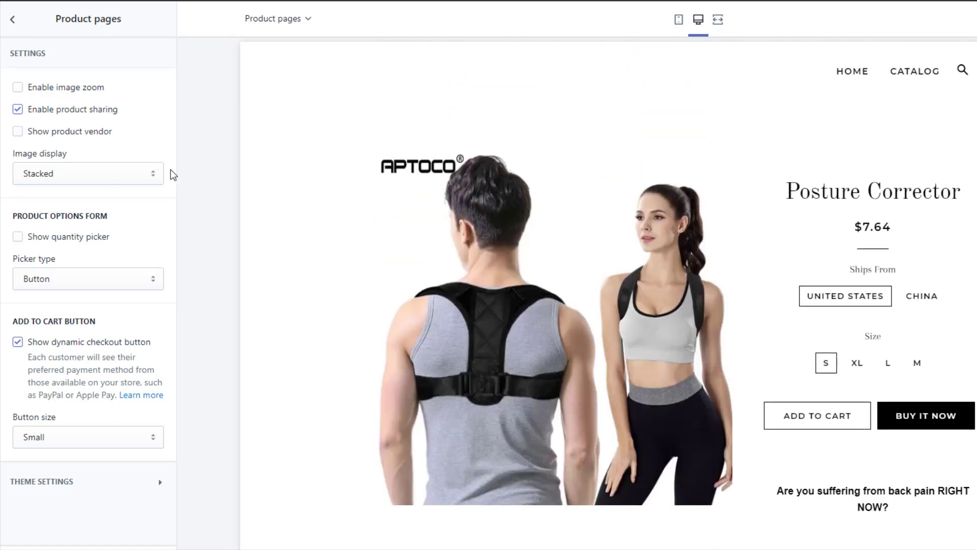
left_click(53, 238)
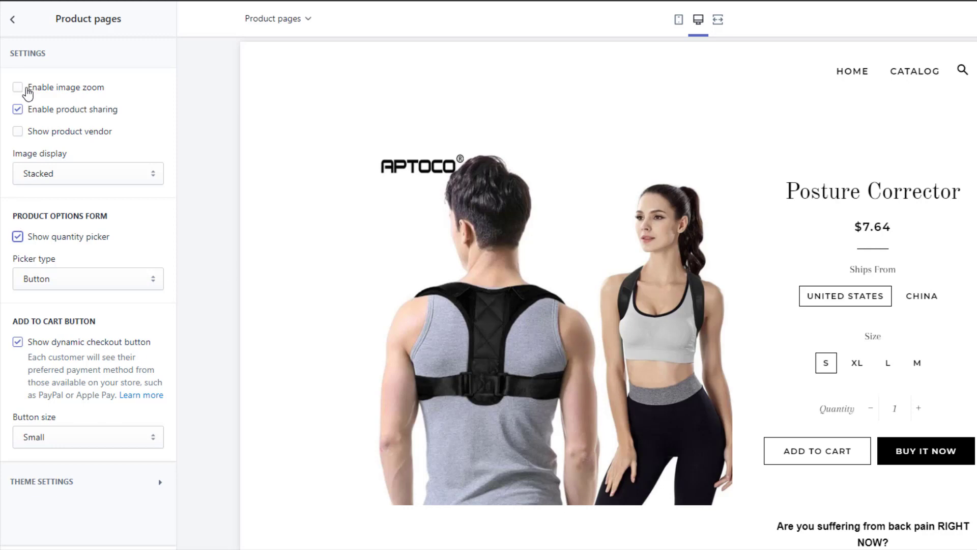
left_click(28, 92)
left_click(127, 442)
left_click(76, 468)
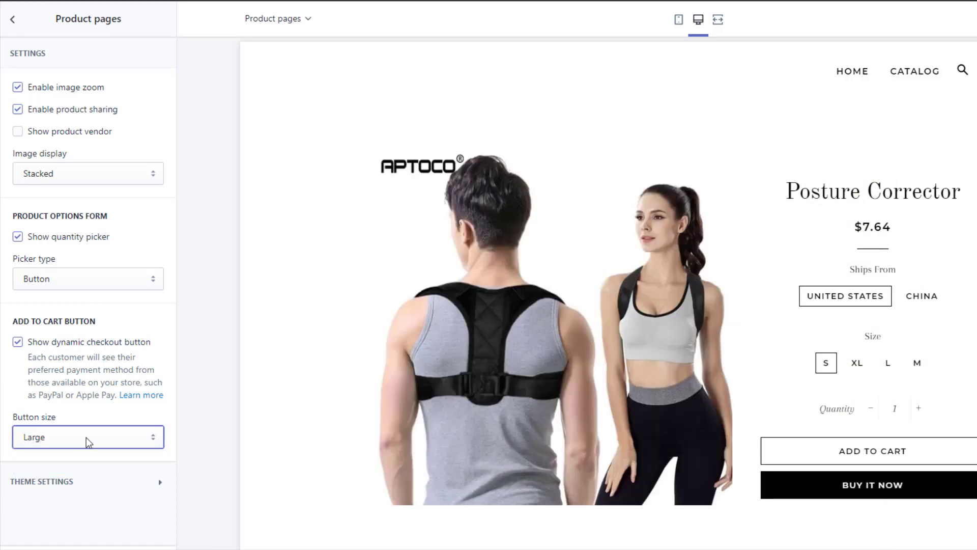
left_click(12, 20)
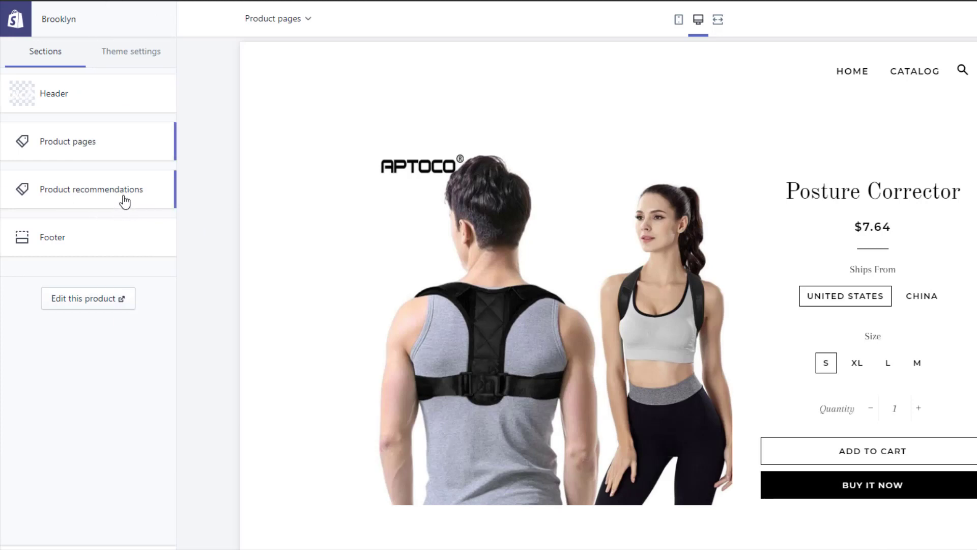
Step: Turn off dynamic recommendations in the product pages' Product recommendations section
left_click(122, 200)
left_click(17, 87)
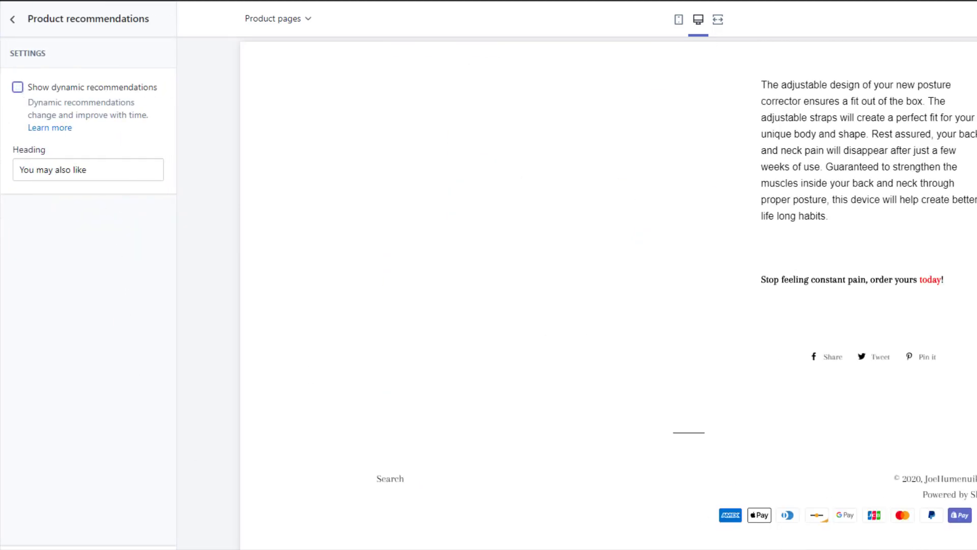
left_click(12, 22)
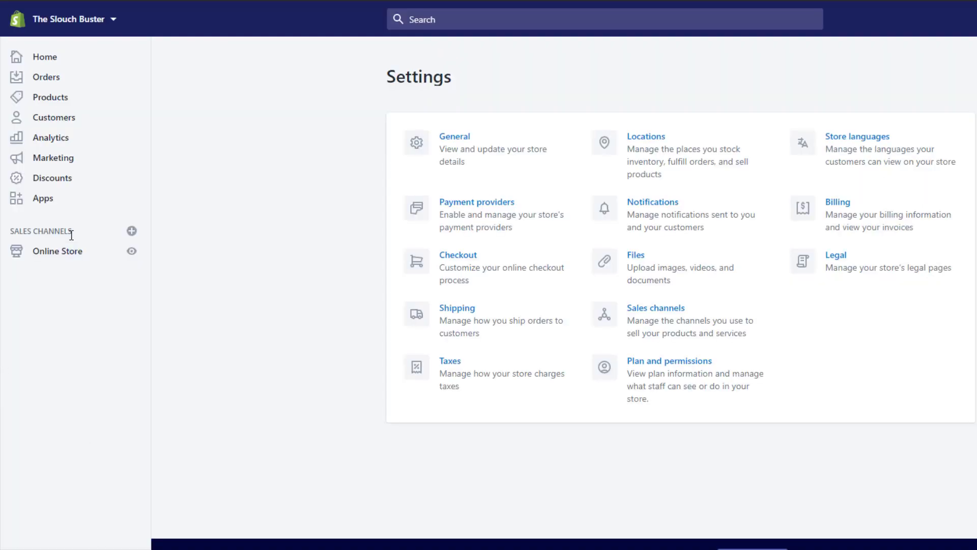
Step: Open the Brooklyn theme's code and load the section file footer.liquid for editing
left_click(74, 257)
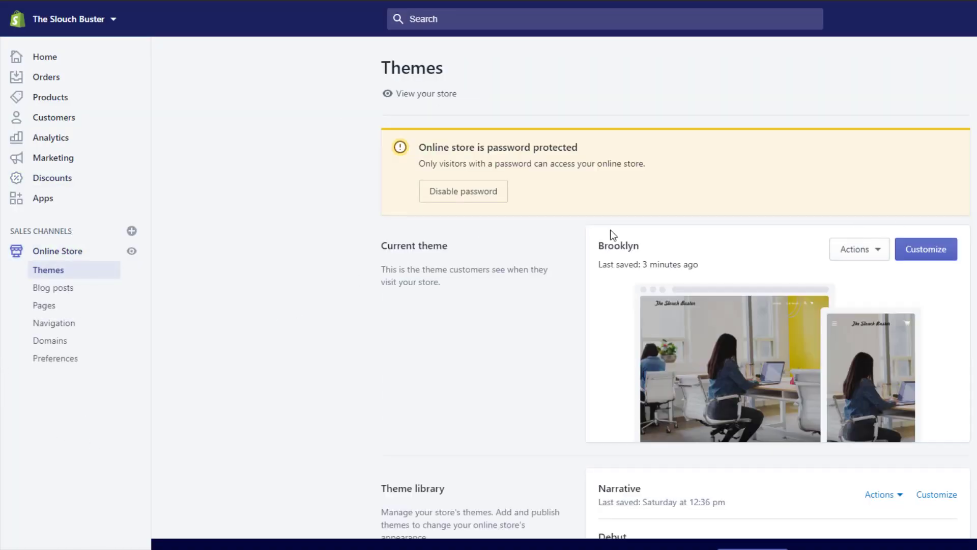
left_click(866, 250)
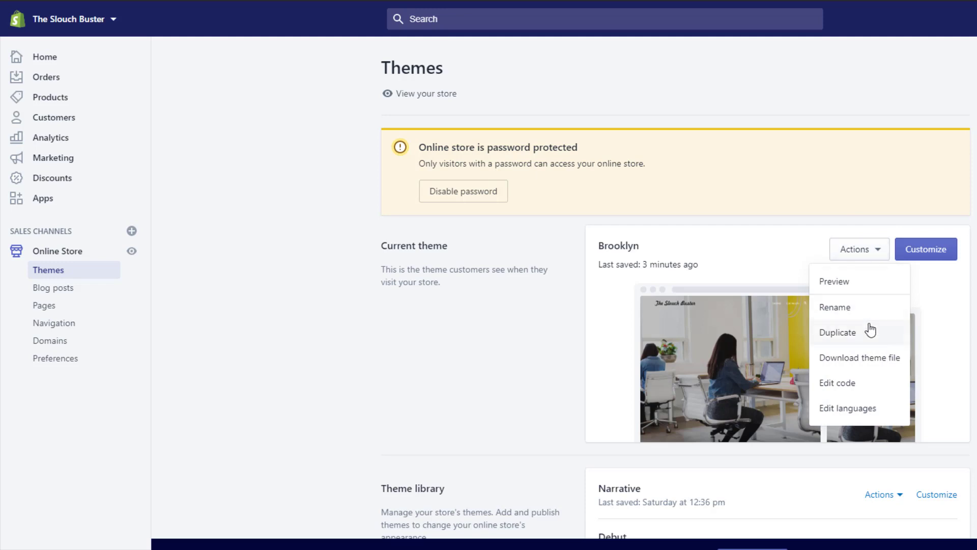
left_click(851, 384)
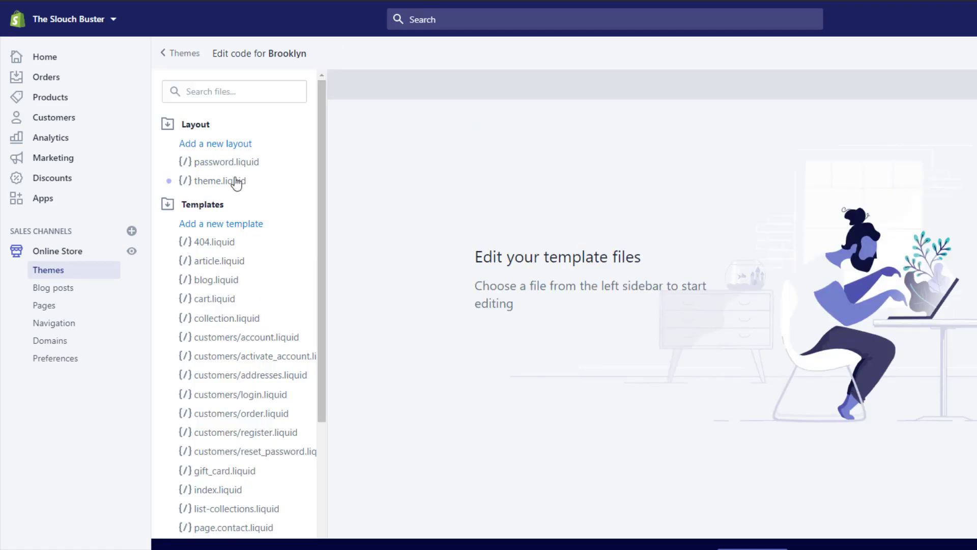
scroll(234, 189, "down", 4)
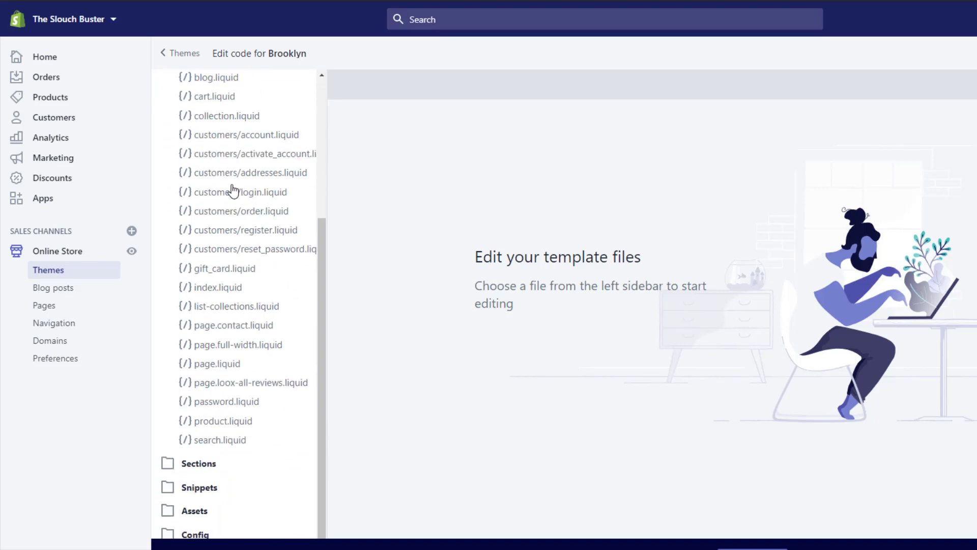
left_click(198, 463)
scroll(202, 465, "down", 8)
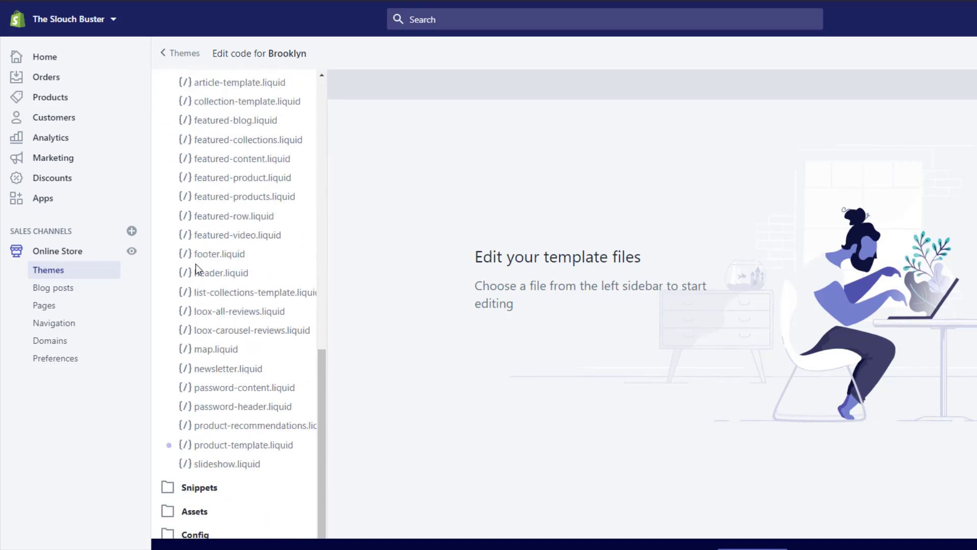
left_click(203, 253)
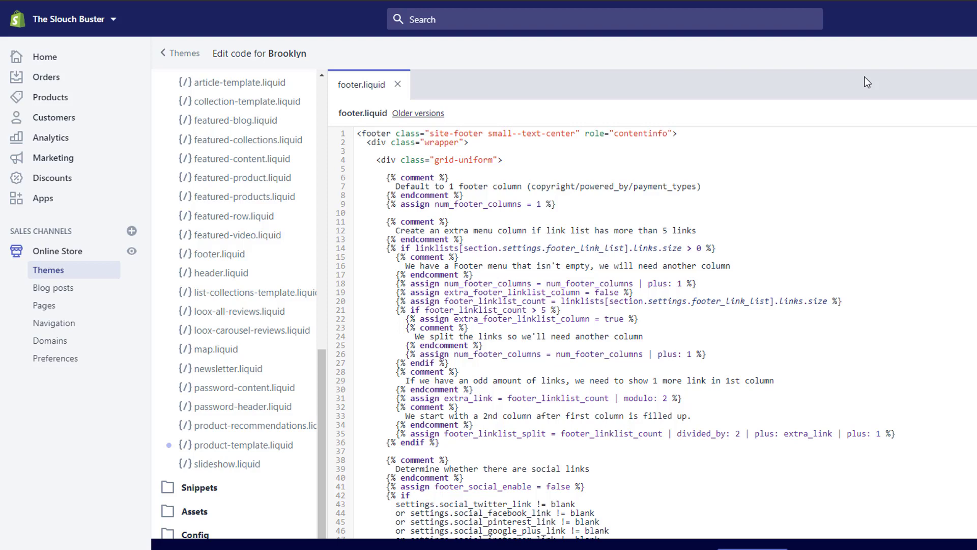
Step: Find "powered" in footer.liquid, delete the {{ powered_by_link }} tag and save the file
key("ctrl+f")
type("powe")
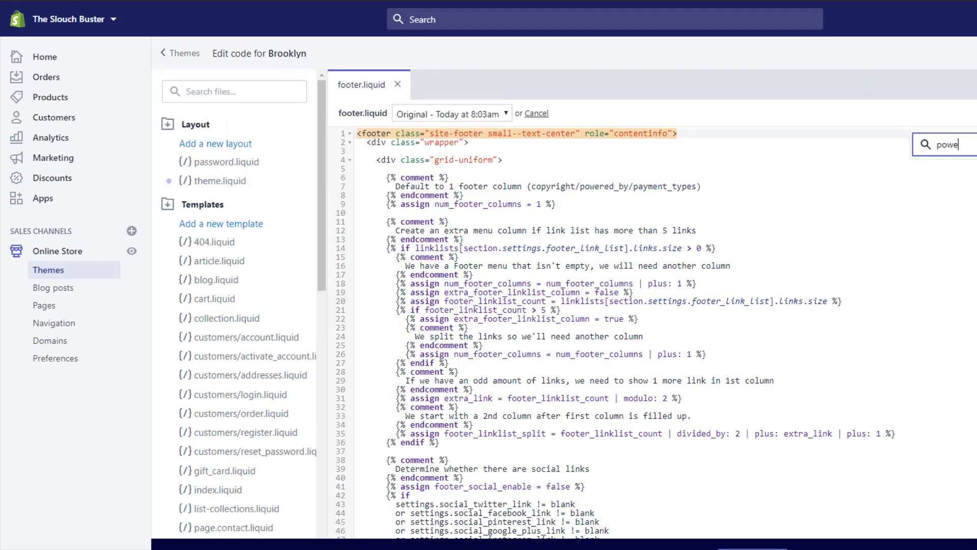
type("red")
key("Return")
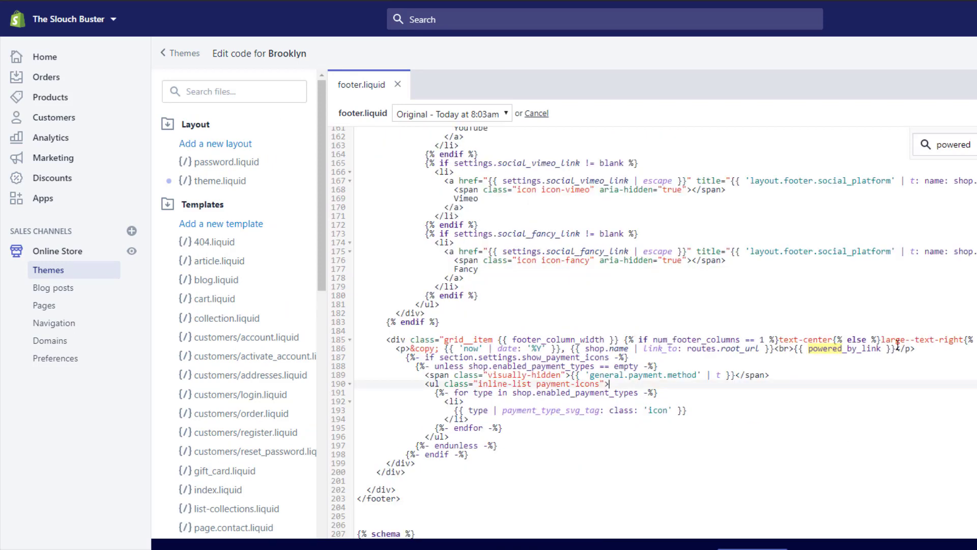
left_click_drag(916, 349, 792, 351)
left_click(897, 350)
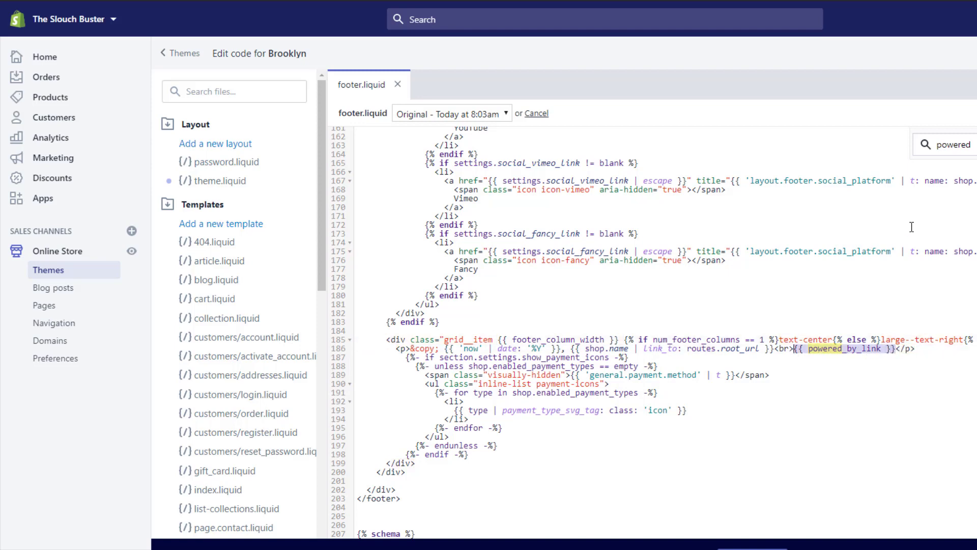
key("BackSpace")
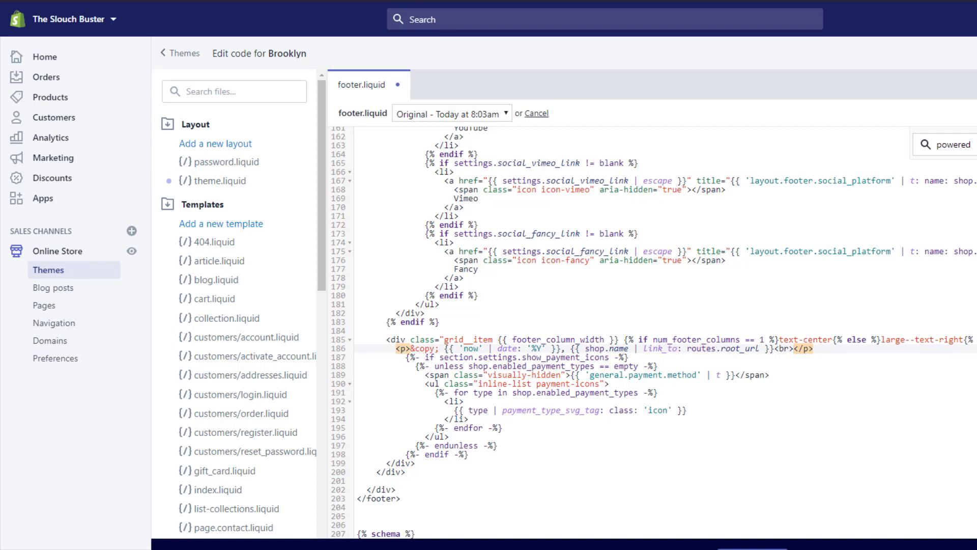
key("ctrl+s")
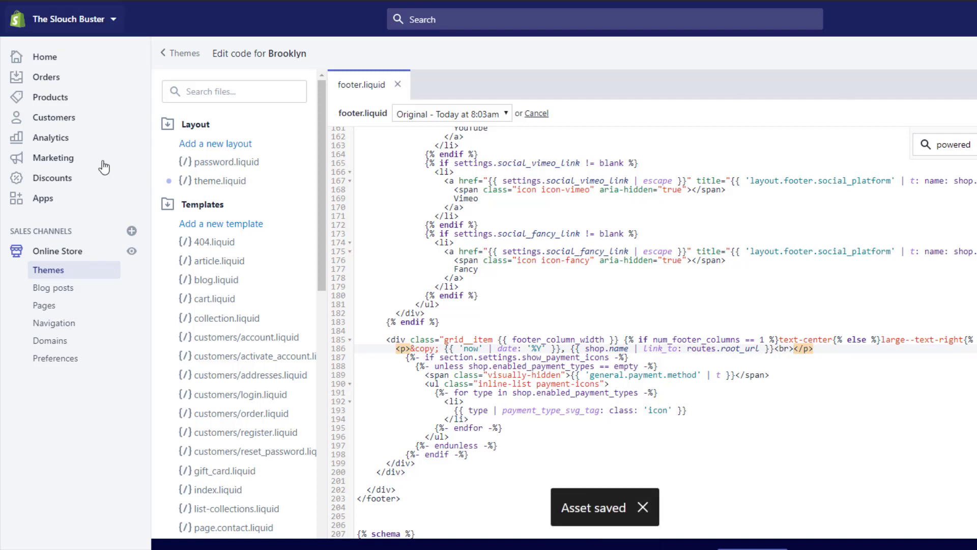
Step: Return to customizing the Brooklyn theme's home page and hide the payment icons in the Footer section
left_click(51, 253)
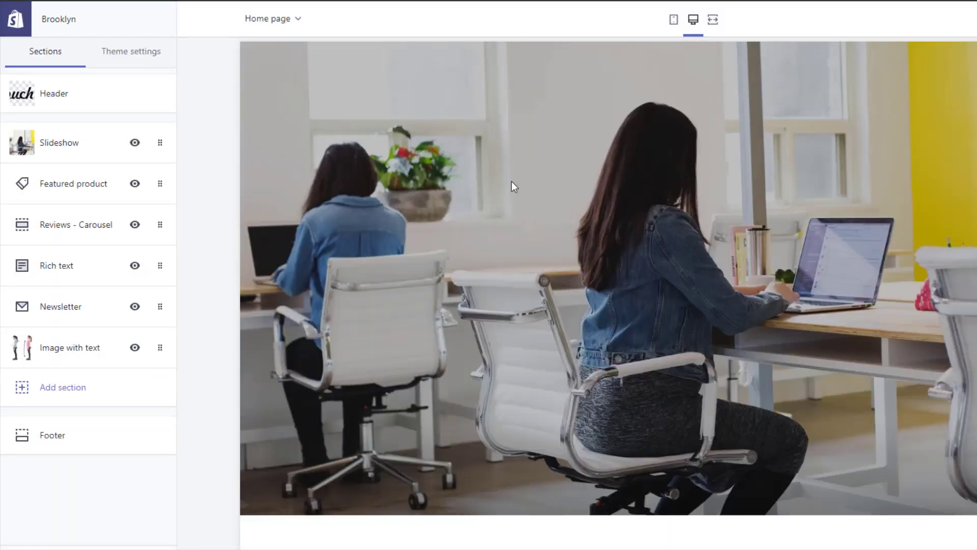
scroll(814, 204, "down", 10)
scroll(798, 245, "down", 5)
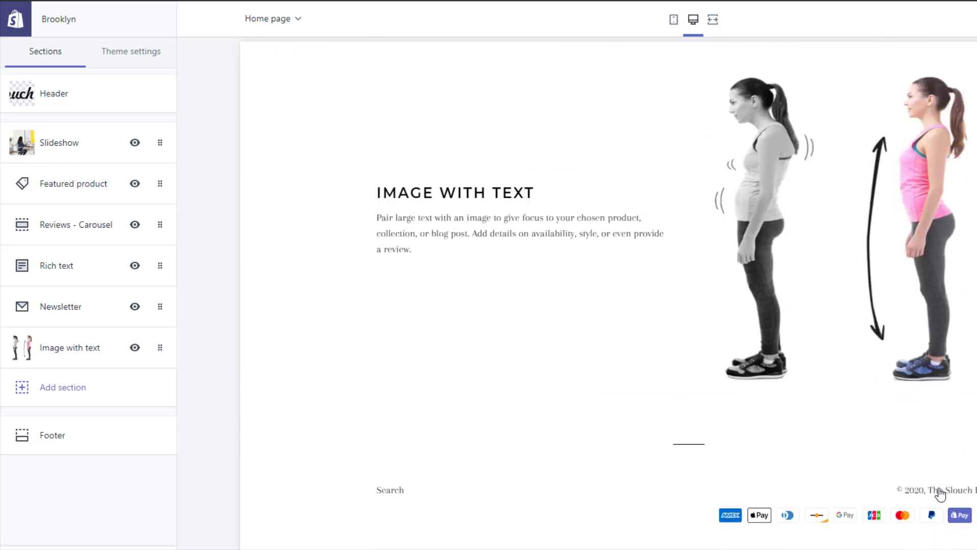
left_click(39, 447)
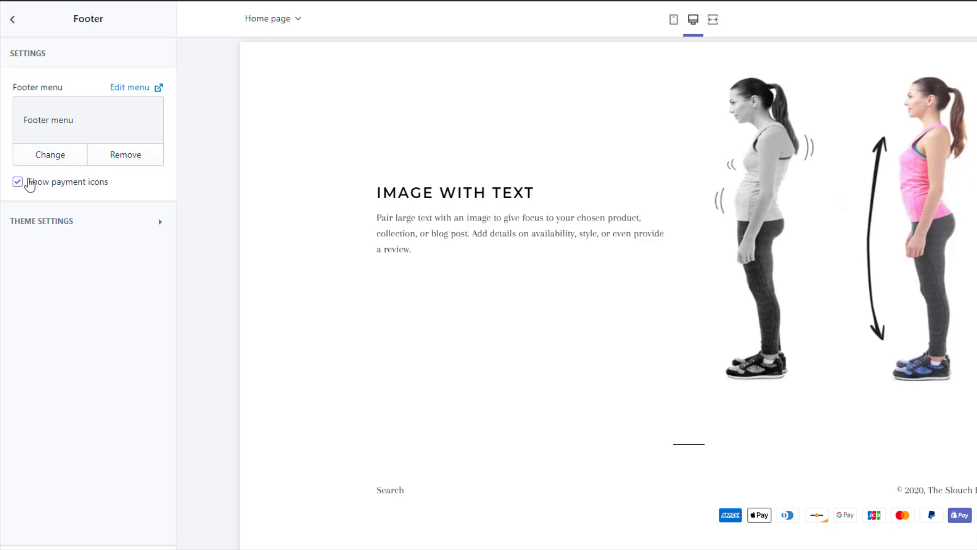
left_click(17, 184)
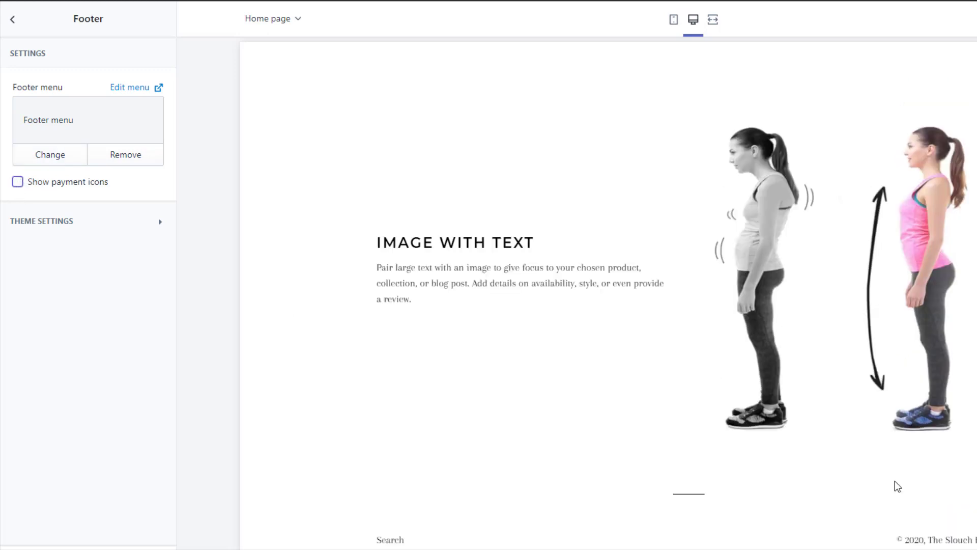